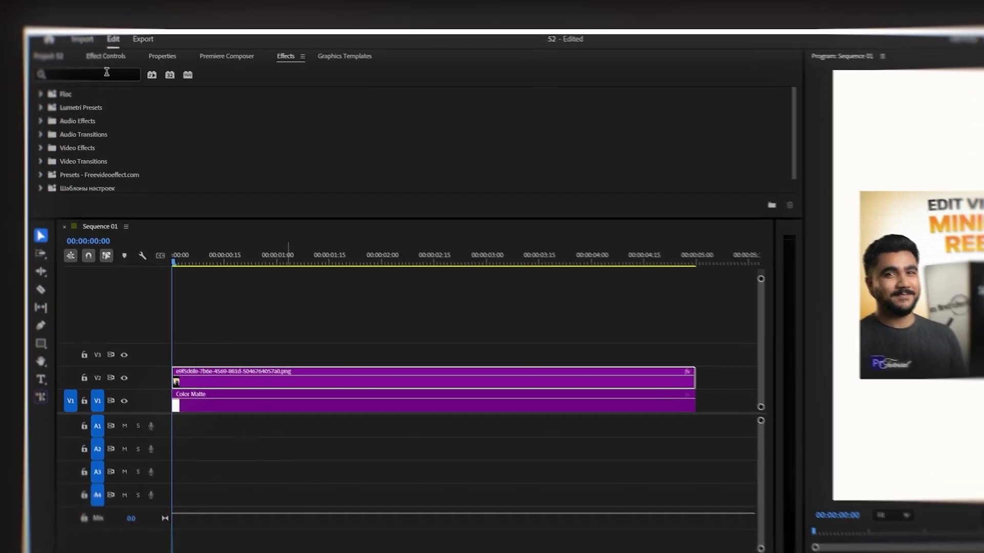
- Search the effects for 'roun' and apply FI: Rounded Crop FX to the PNG clip on V2
left_click(85, 61)
type("roun")
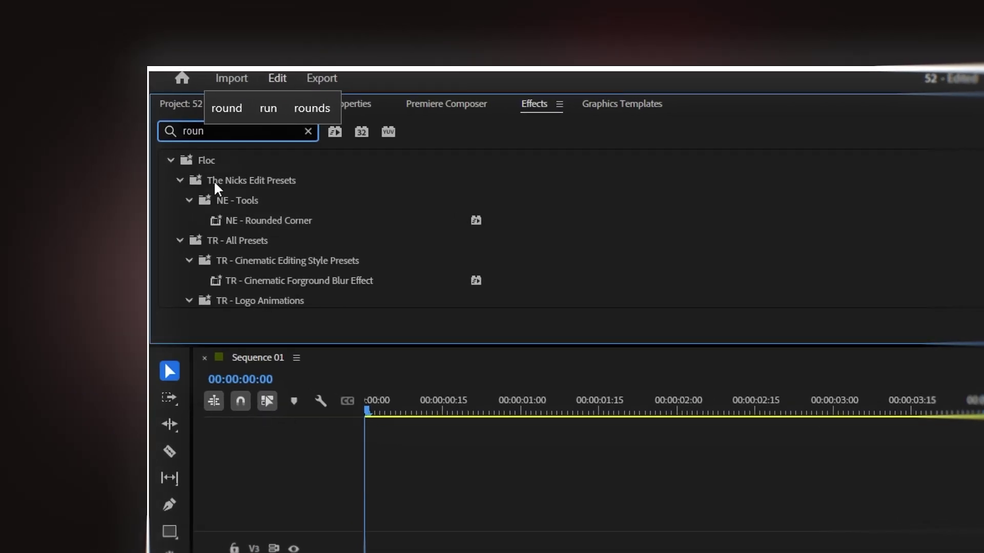
left_click(170, 160)
scroll(223, 216, "down", 3)
left_click(227, 221)
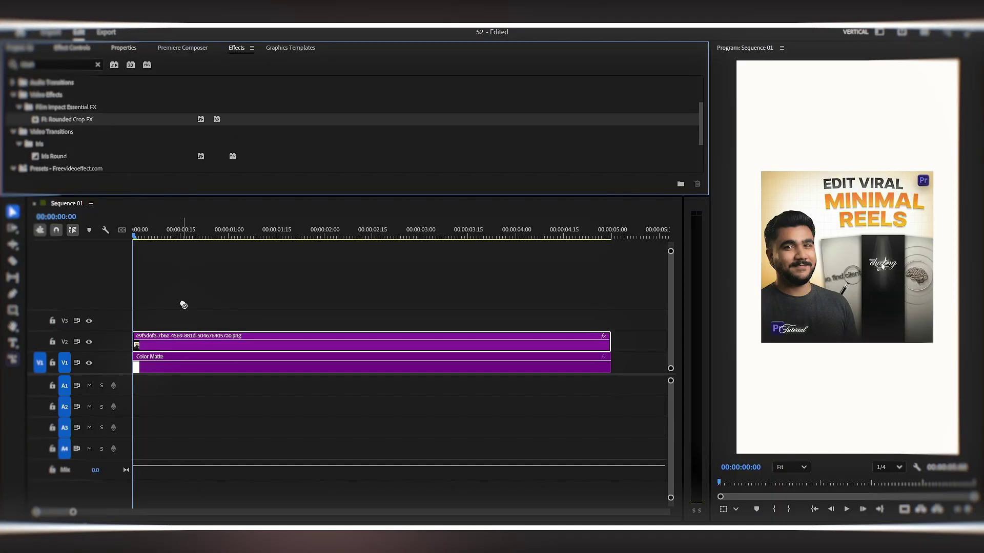
left_click_drag(183, 305, 183, 351)
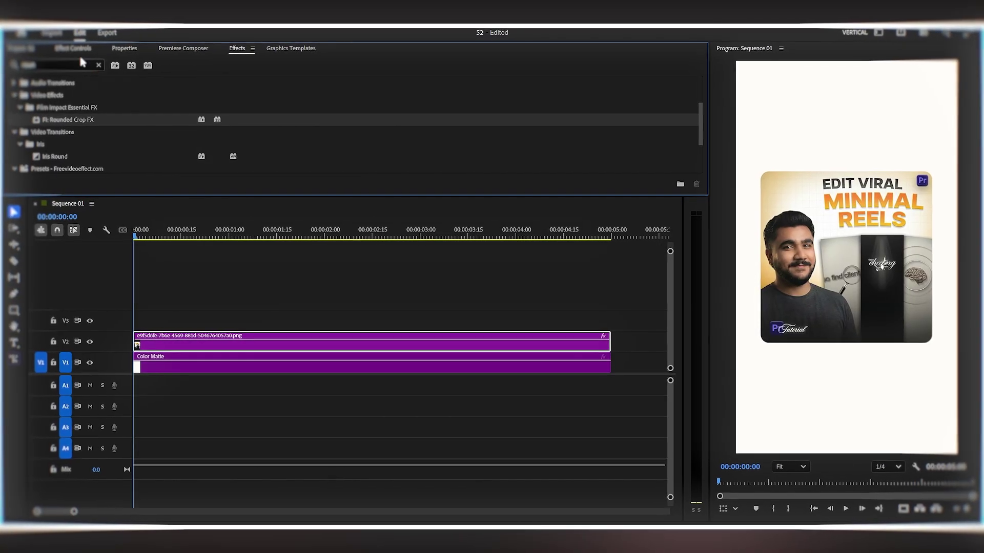
left_click(72, 49)
- Set the thumbnail's Rounded Crop FX Roundness to 10%
scroll(340, 135, "down", 3)
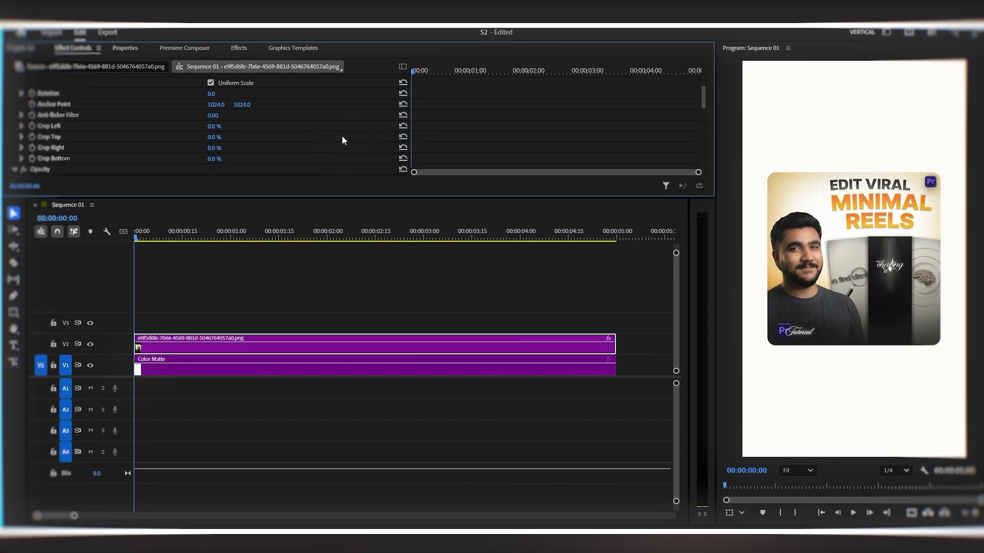
left_click_drag(356, 203, 356, 267)
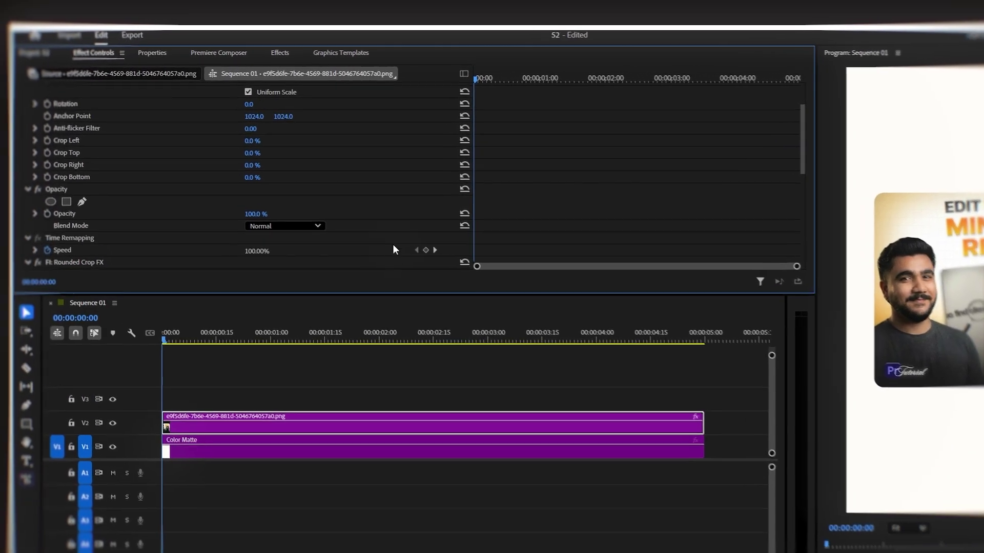
scroll(309, 122, "down", 3)
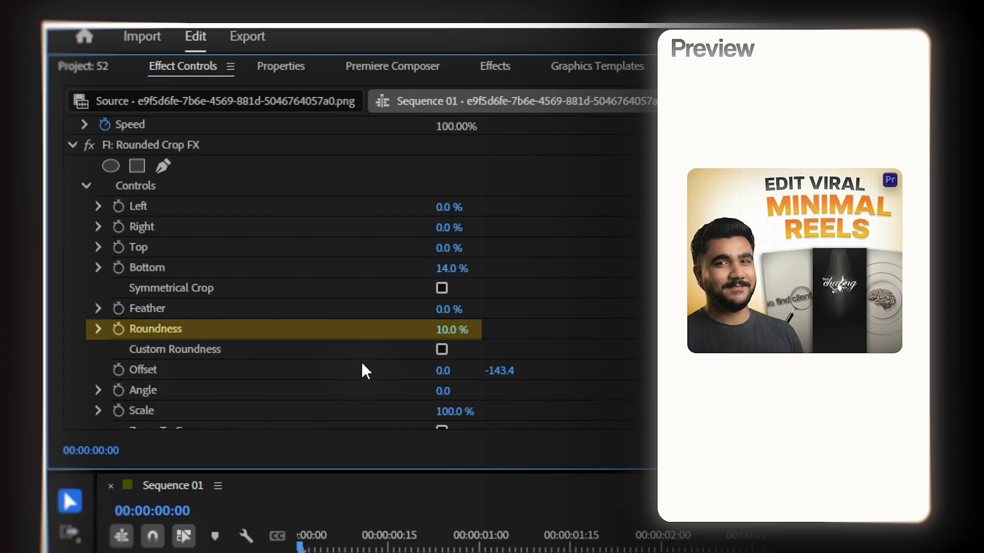
mouse_move(451, 329)
left_mouse_down()
mouse_move(497, 330)
mouse_move(452, 329)
left_mouse_up()
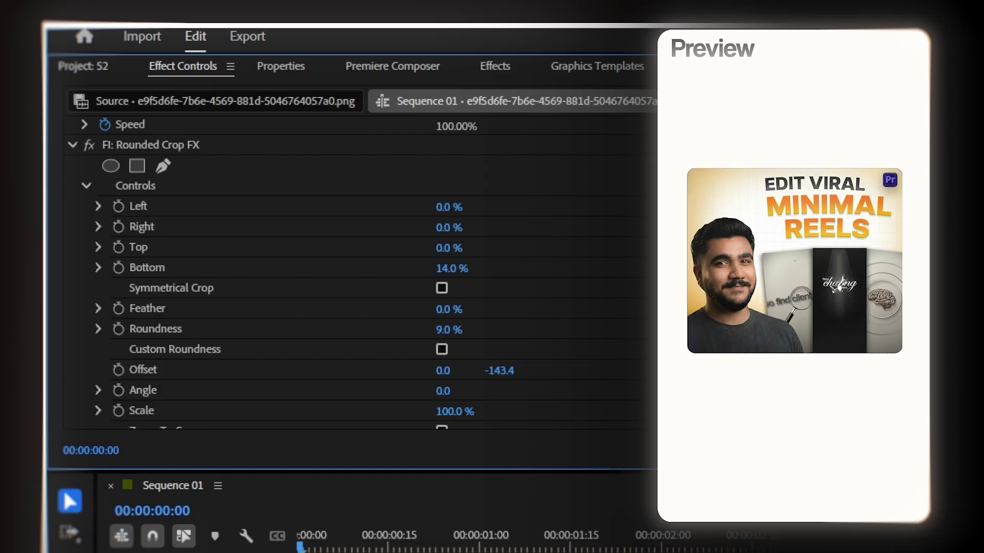
left_click(464, 330)
type("10")
key("Return")
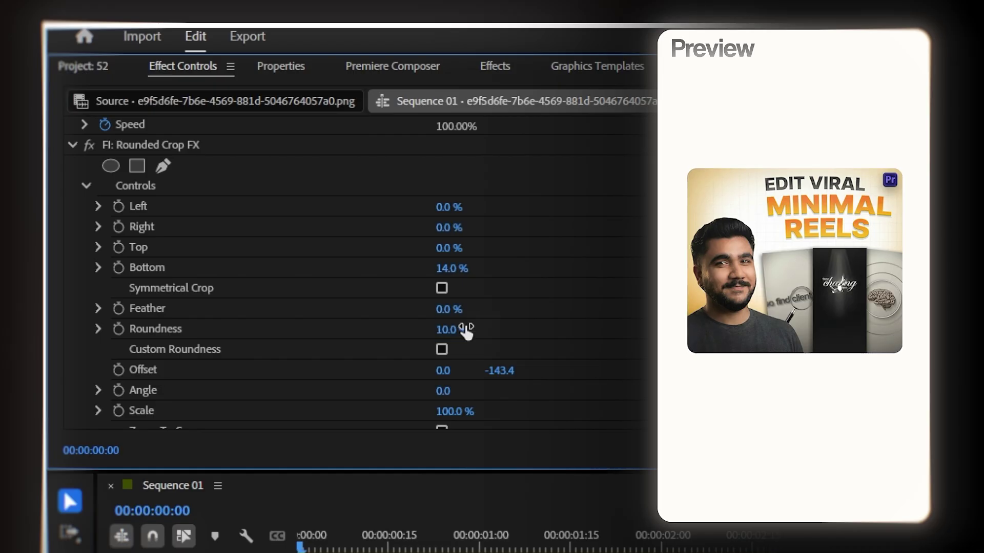
scroll(469, 332, "down", 1)
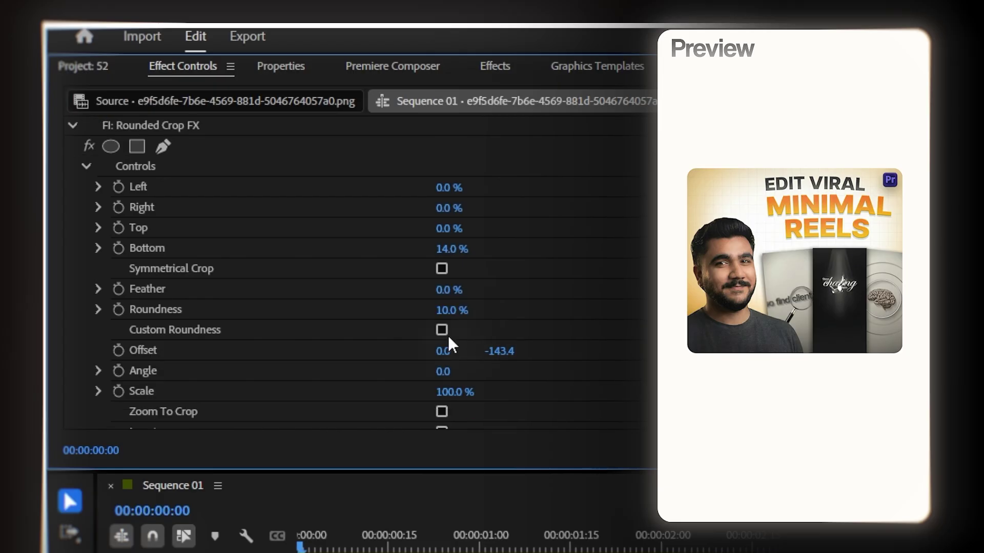
- Turn on Custom Roundness so each corner can be rounded separately
left_click(444, 333)
left_click(446, 333)
left_click(446, 333)
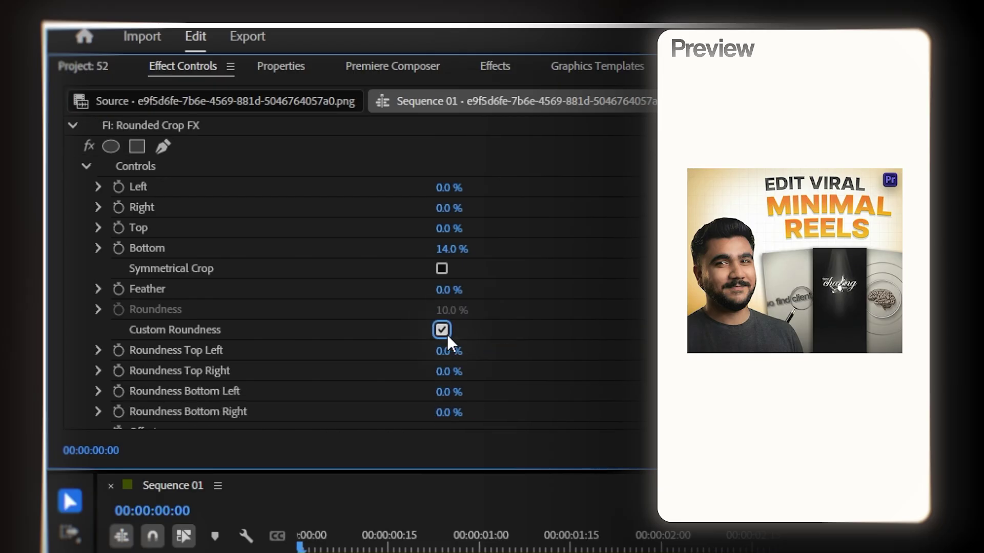
left_click(444, 333)
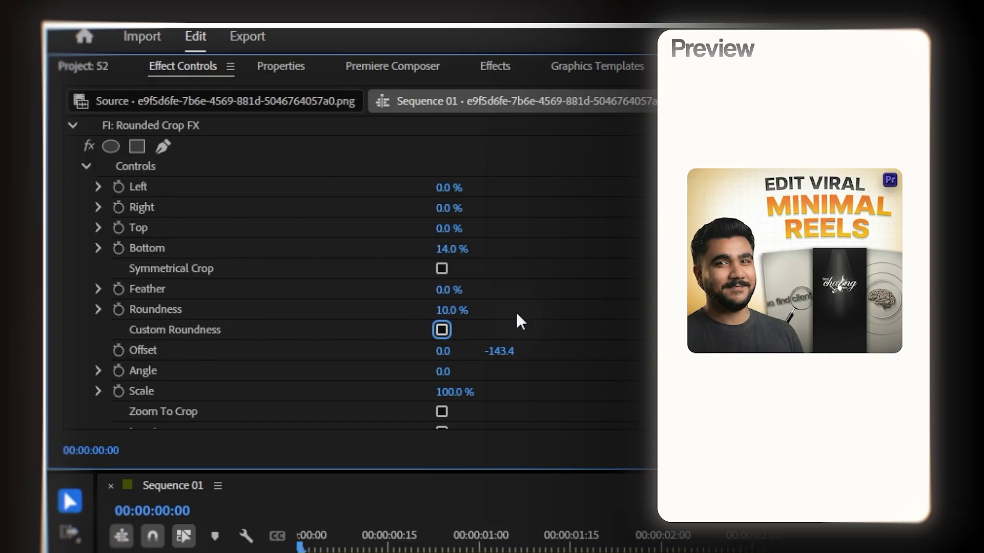
left_click(443, 330)
scroll(486, 328, "down", 1)
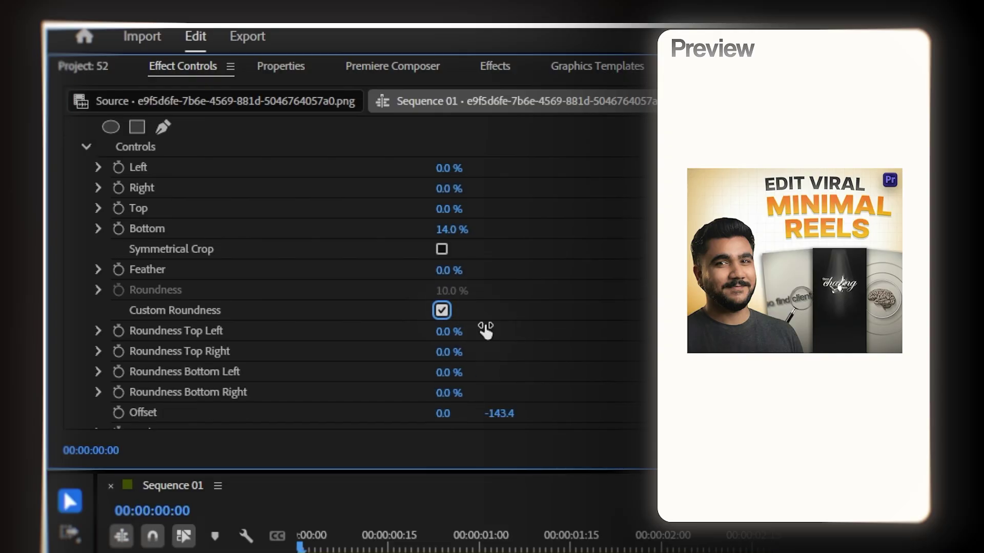
- Set Roundness Top Left and Roundness Bottom Right to 10% each
left_click_drag(486, 330, 466, 334)
left_click(461, 332)
type("10")
key("Return")
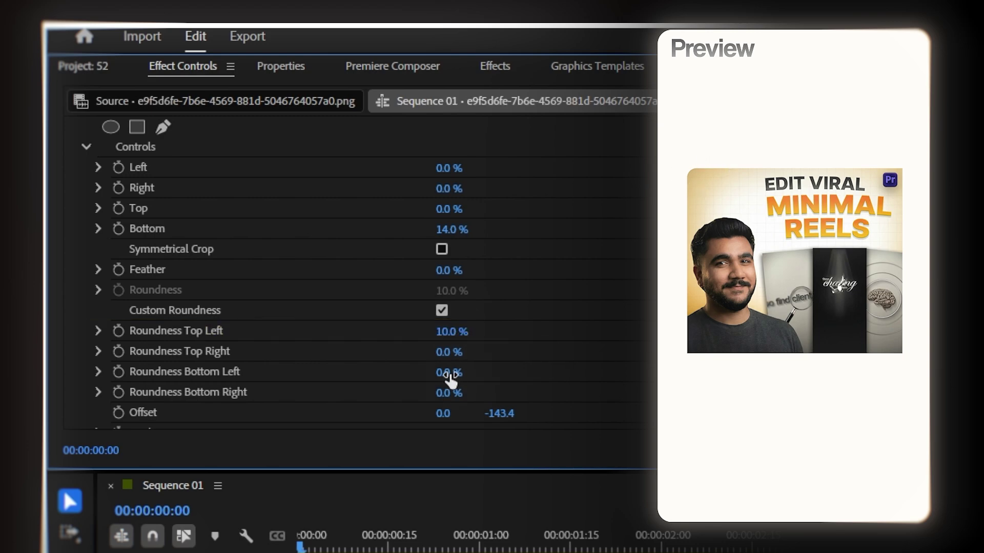
left_click(448, 394)
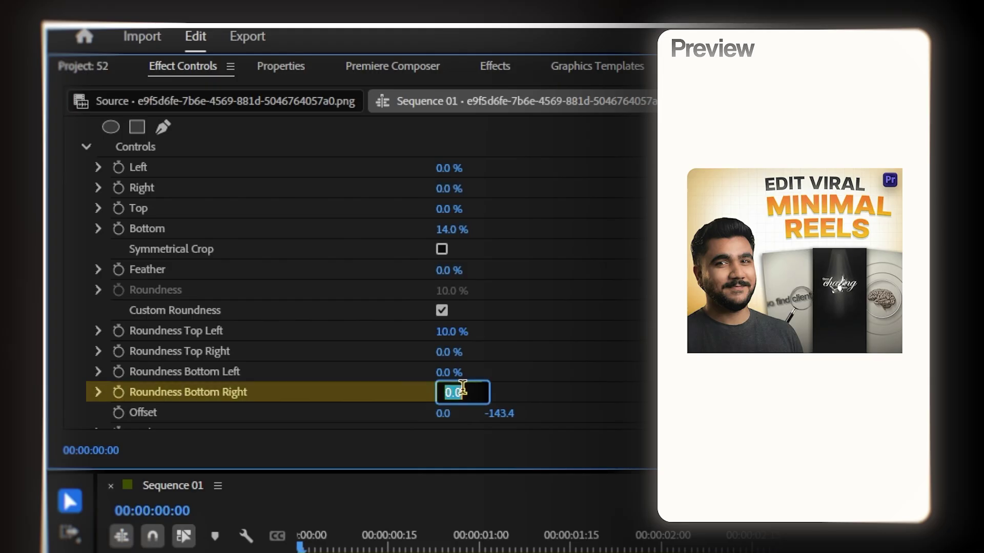
type("10")
key("Return")
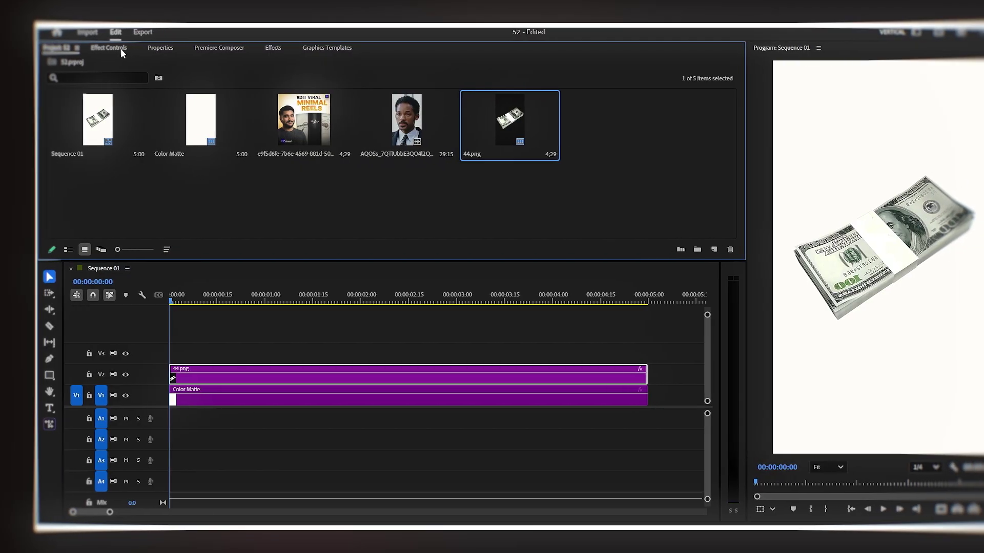
- Apply FI: Long Shadow FX from the Effects list to the 44.png clip on V2
left_click(121, 48)
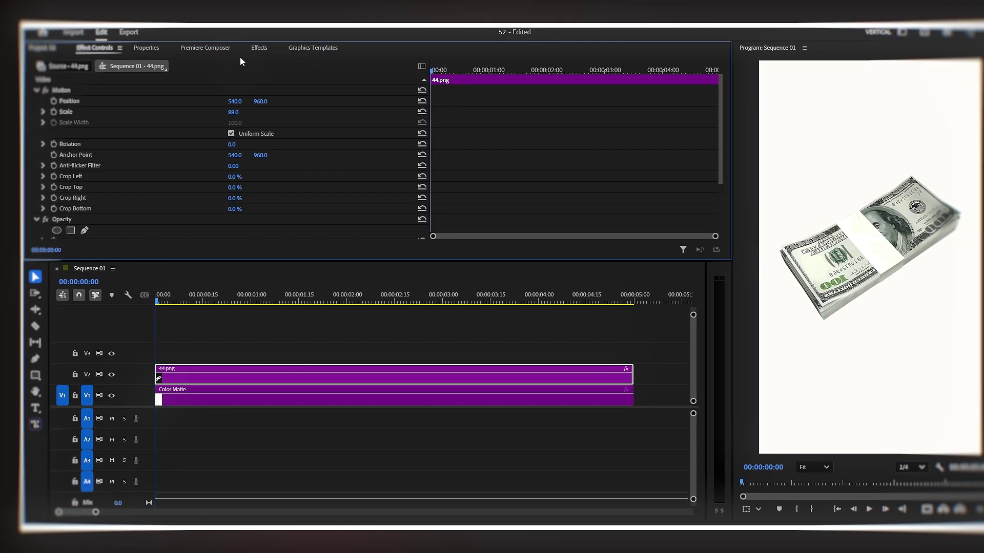
left_click(240, 57)
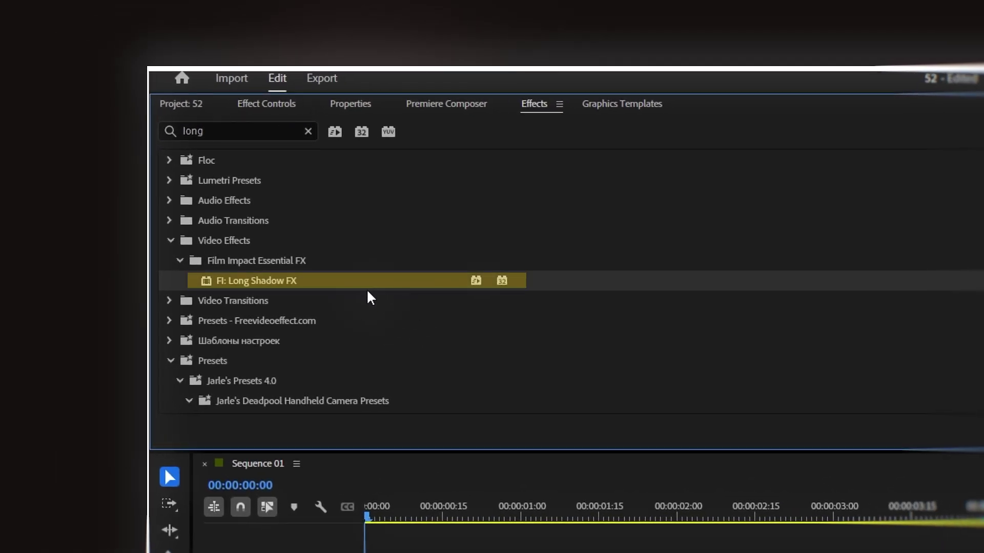
left_click_drag(346, 281, 378, 511)
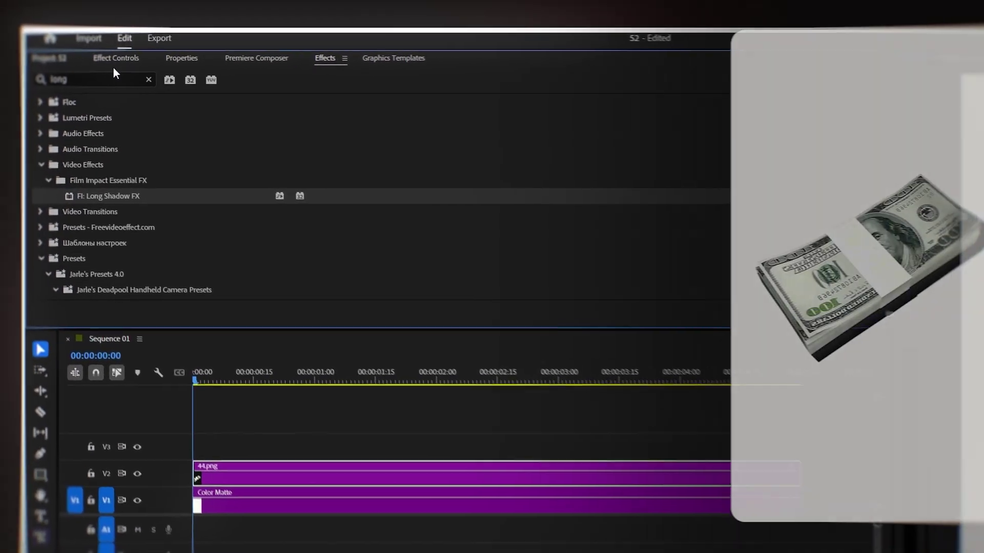
- Set the Long Shadow FX Length on 44.png to 100
left_click(116, 58)
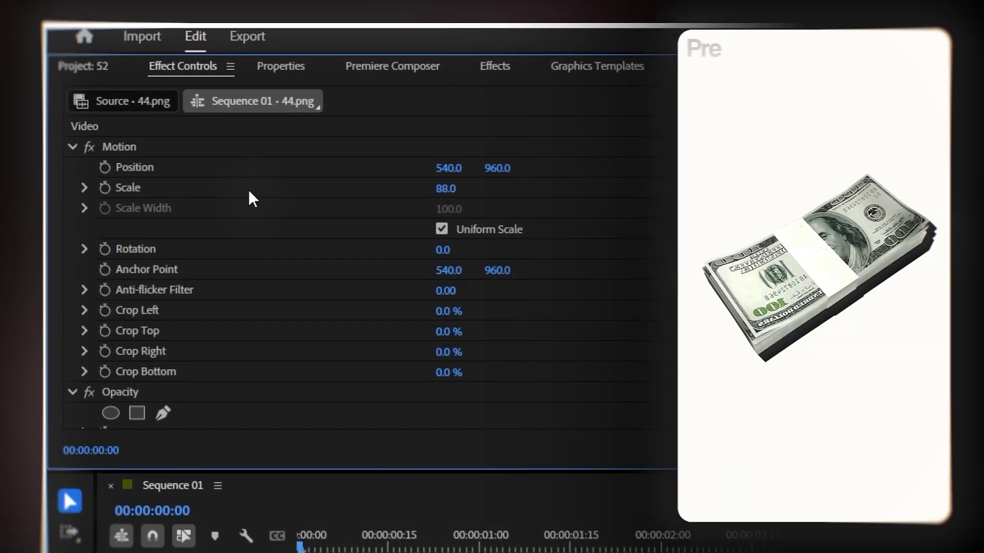
scroll(249, 195, "down", 6)
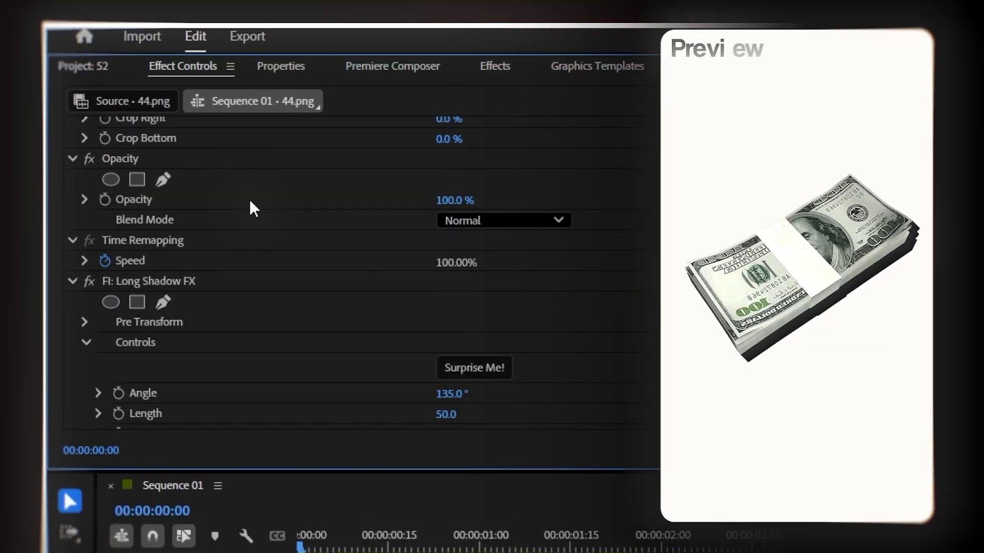
scroll(250, 199, "down", 4)
left_click_drag(451, 258, 584, 251)
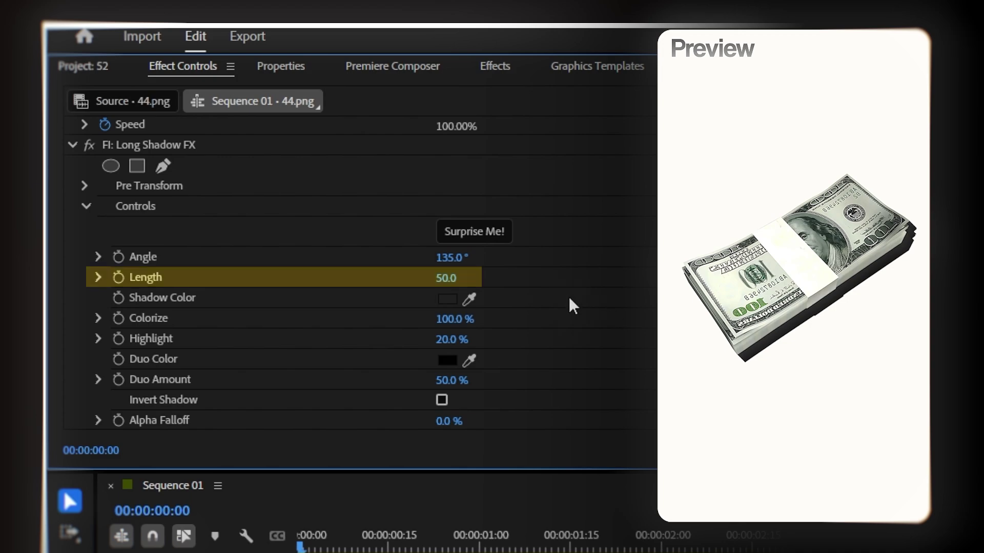
mouse_move(446, 277)
left_mouse_down()
mouse_move(532, 277)
mouse_move(447, 278)
mouse_move(461, 277)
left_mouse_up()
left_click(463, 277)
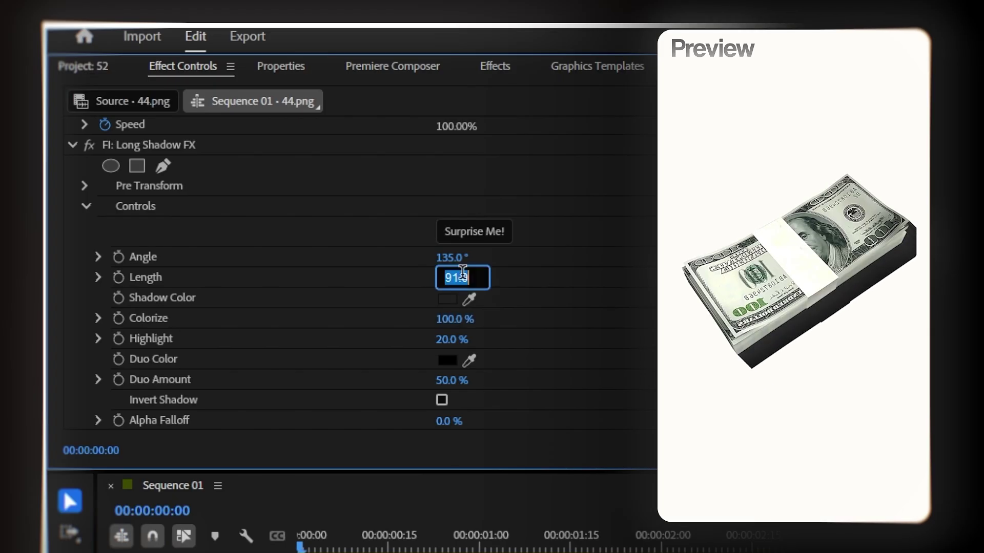
type("1")
key("Return")
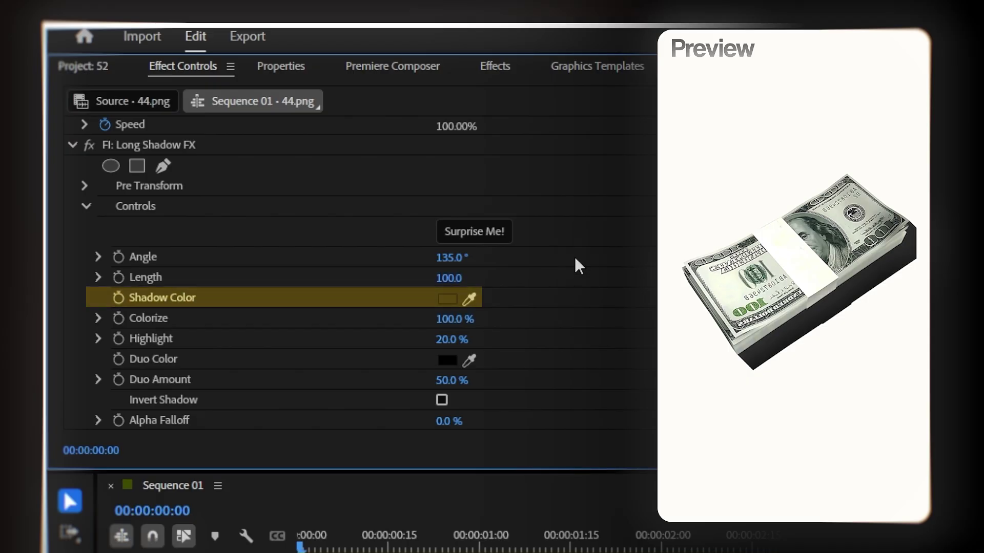
- Try a red shadow colour and bring the Long Shadow Highlight down to 0%
left_click(446, 300)
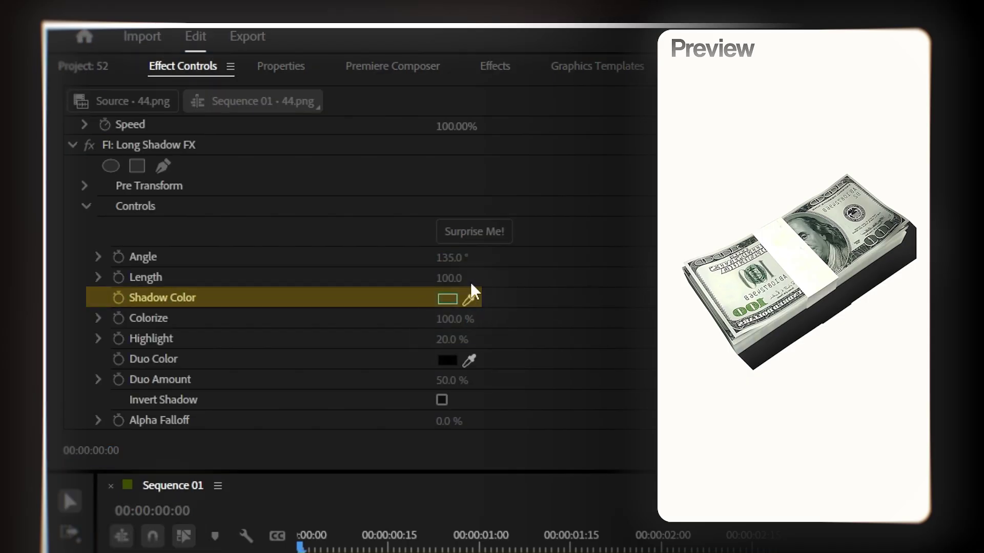
key("Return")
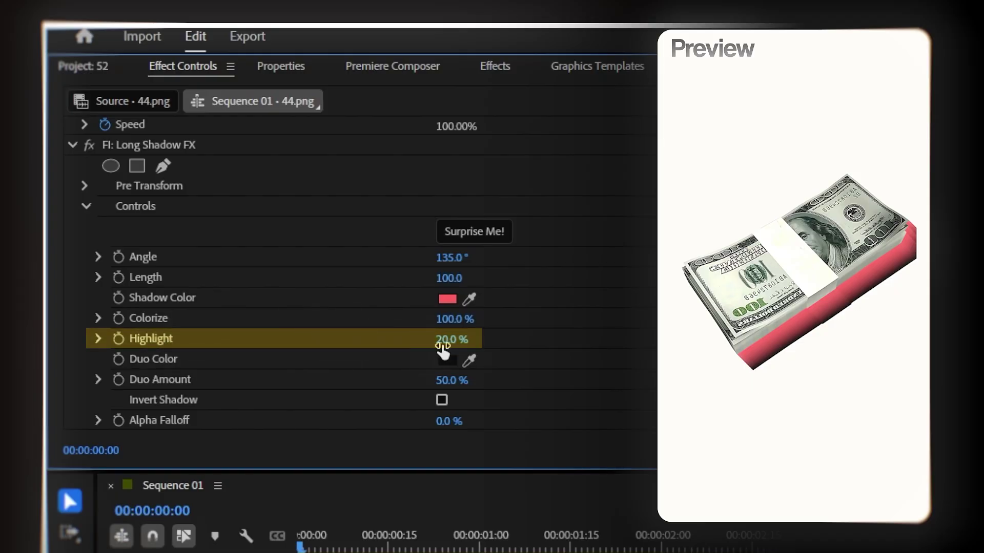
mouse_move(442, 345)
left_mouse_down()
mouse_move(484, 346)
mouse_move(432, 339)
left_mouse_up()
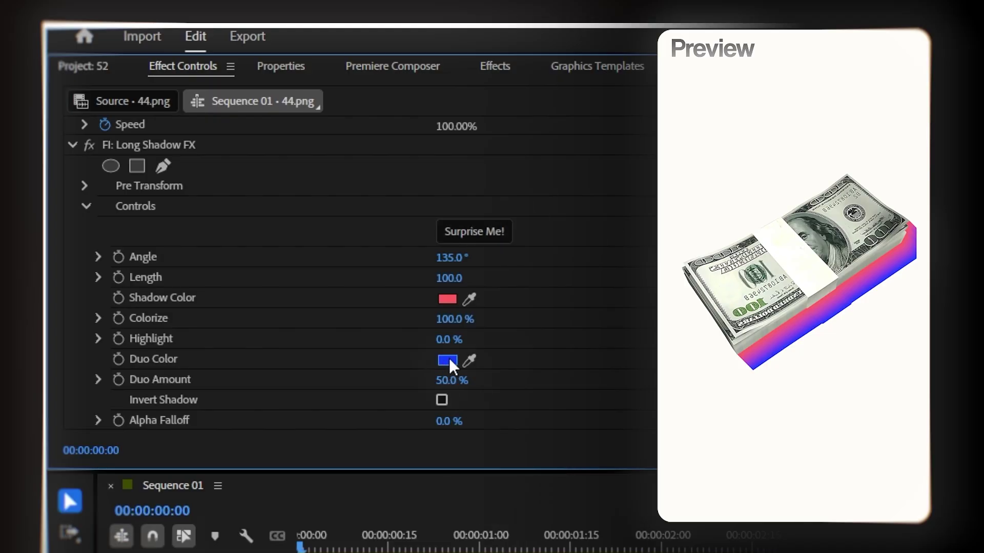
scroll(533, 404, "down", 3)
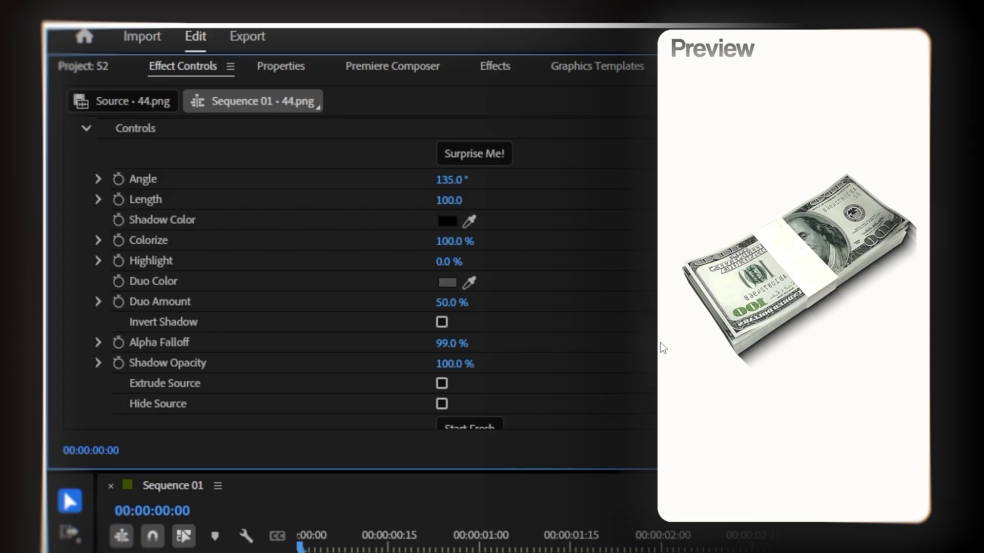
- Raise the long shadow's Alpha Falloff to 100% and lower Shadow Opacity to about 73%
left_click_drag(442, 344, 456, 343)
scroll(464, 345, "down", 1)
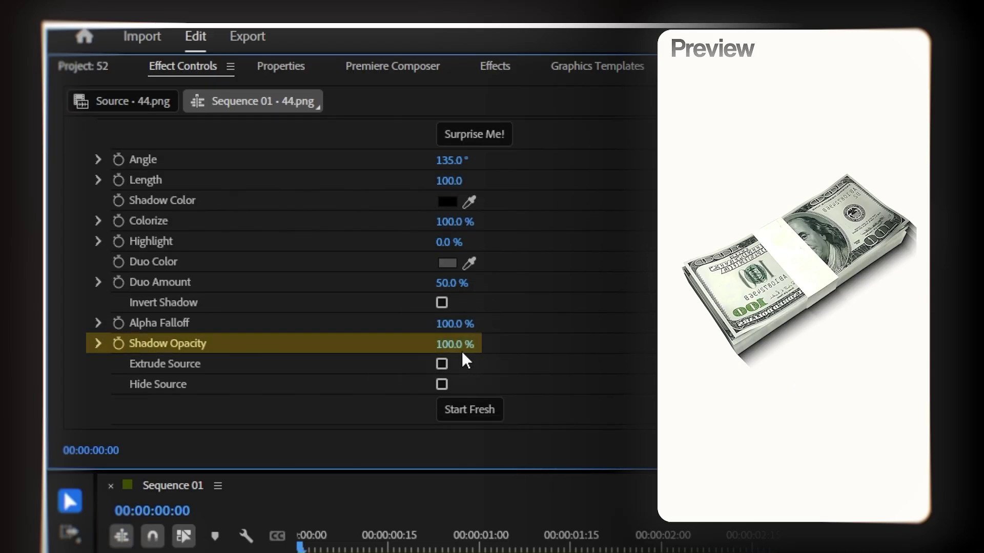
mouse_move(451, 344)
left_mouse_down()
mouse_move(404, 344)
mouse_move(461, 344)
left_mouse_up()
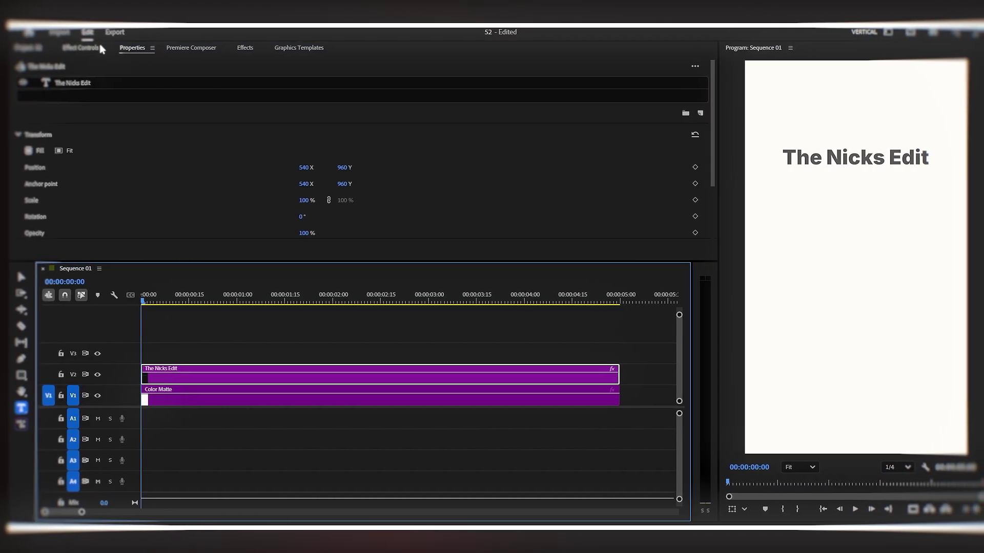
- Select The Nicks Edit title layer and align it to the frame's vertical centre
scroll(266, 183, "down", 3)
scroll(315, 204, "up", 1)
scroll(277, 200, "up", 1)
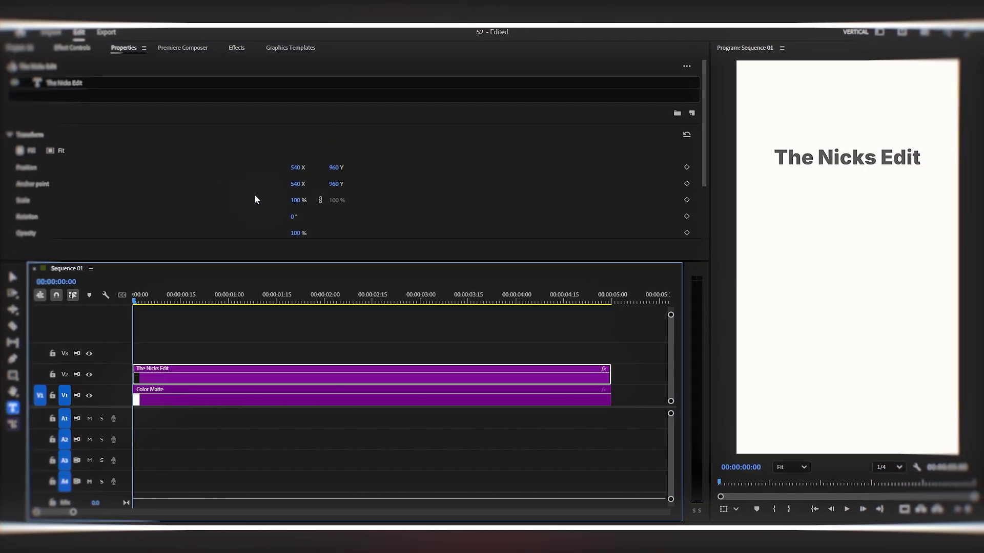
scroll(254, 195, "down", 2)
scroll(255, 196, "up", 2)
scroll(254, 194, "down", 2)
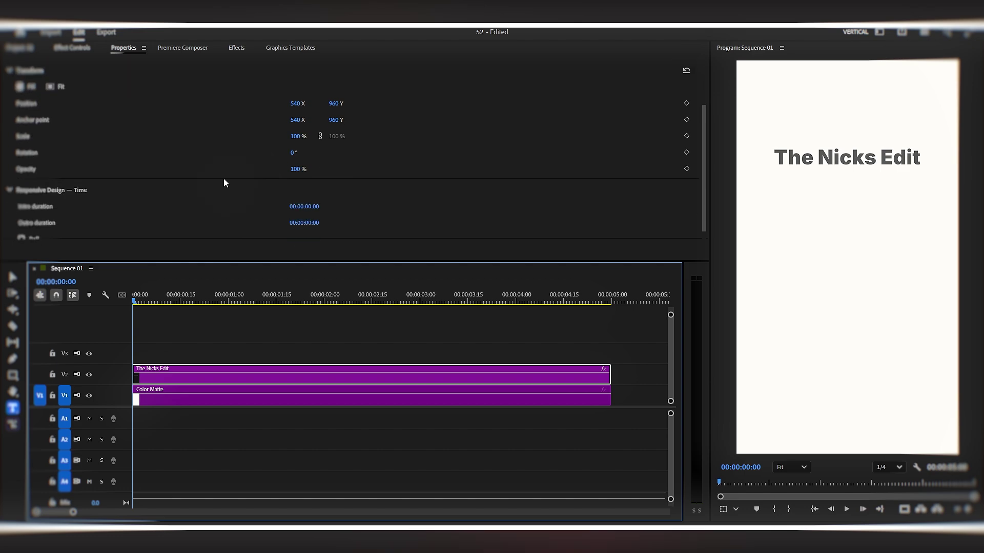
scroll(224, 178, "up", 3)
left_click(70, 87)
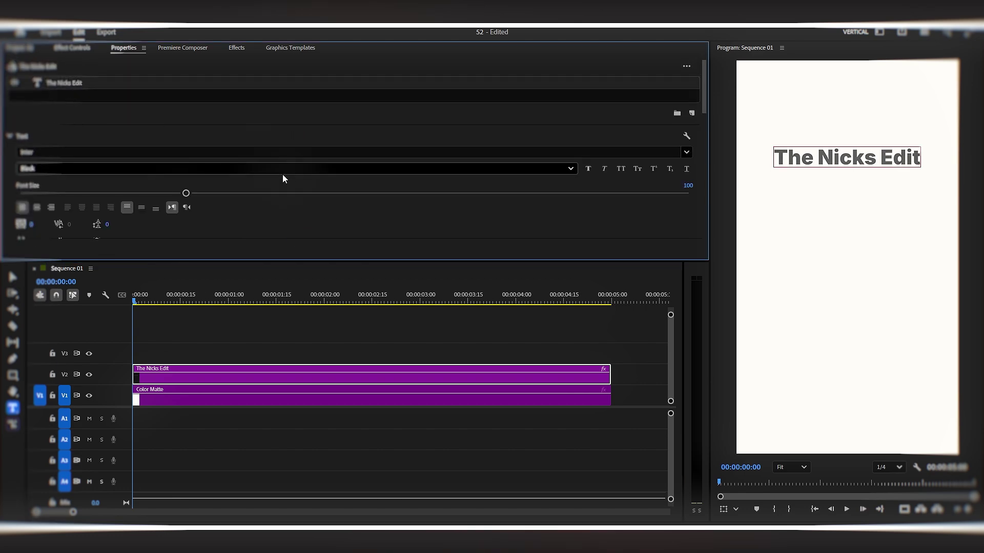
scroll(287, 219, "down", 8)
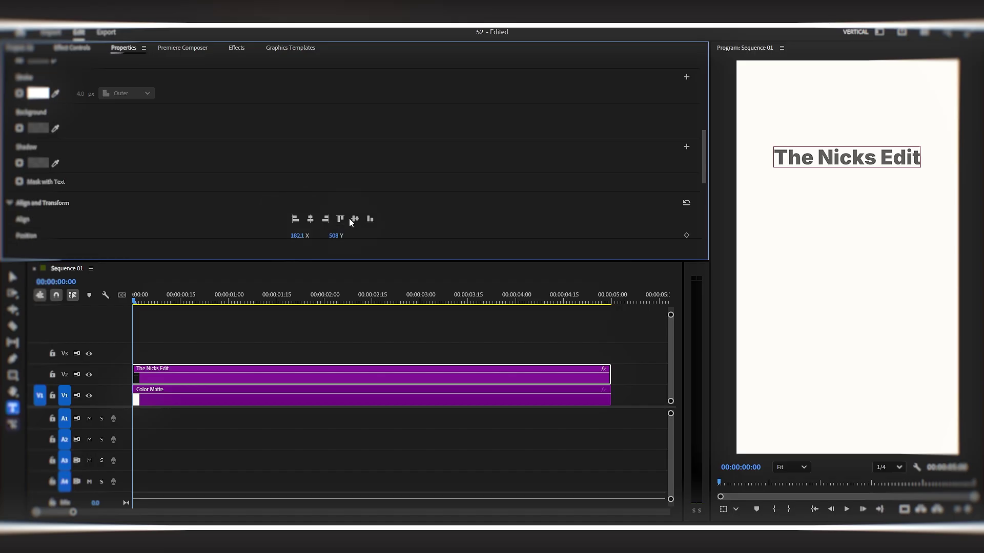
left_click(353, 219)
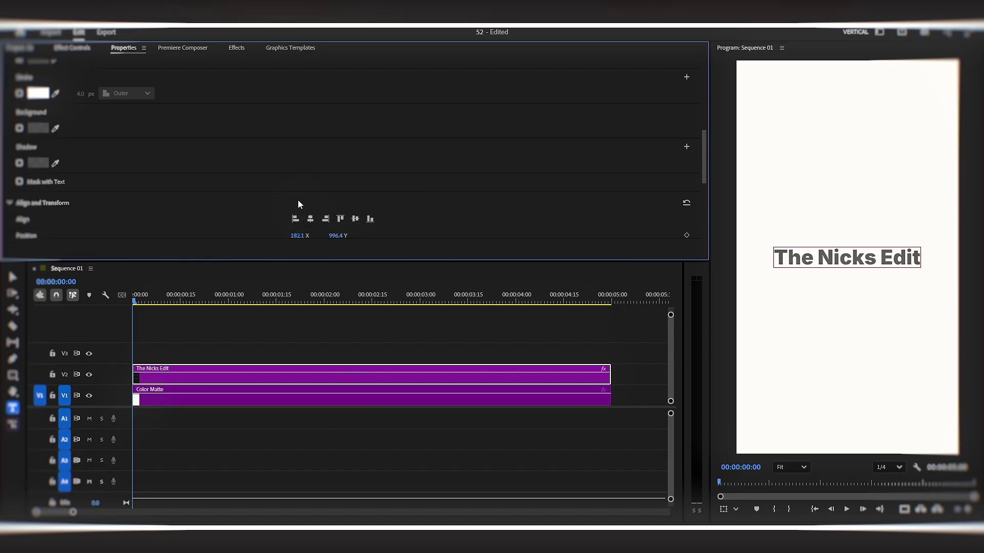
scroll(299, 204, "up", 3)
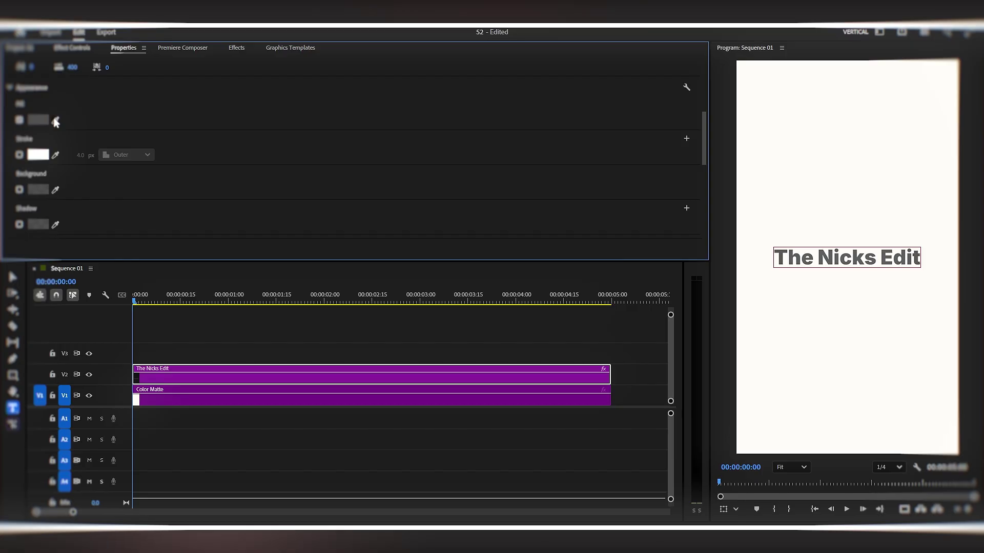
- Fill the title with a linear gradient from dark grey to light grey D9D9D9
left_click(38, 119)
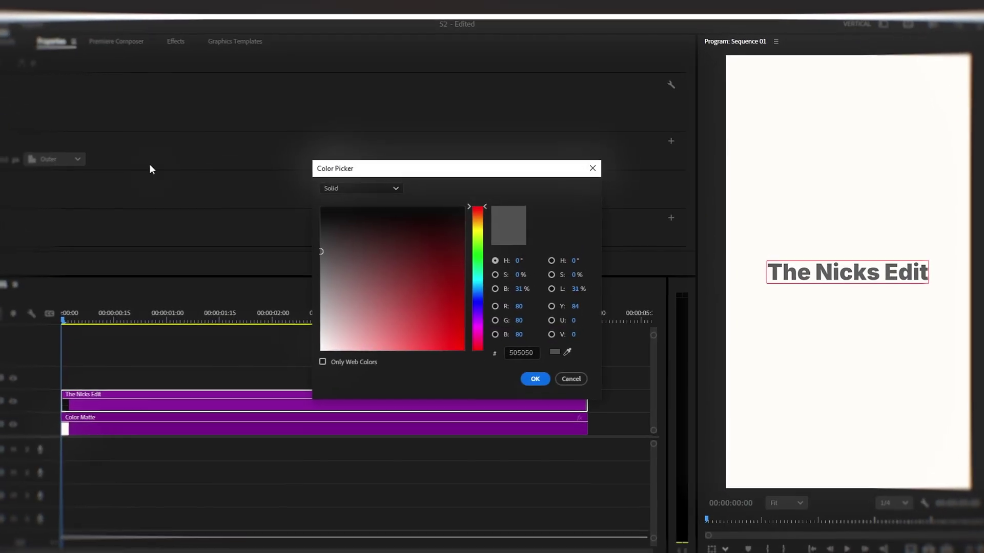
left_click(355, 188)
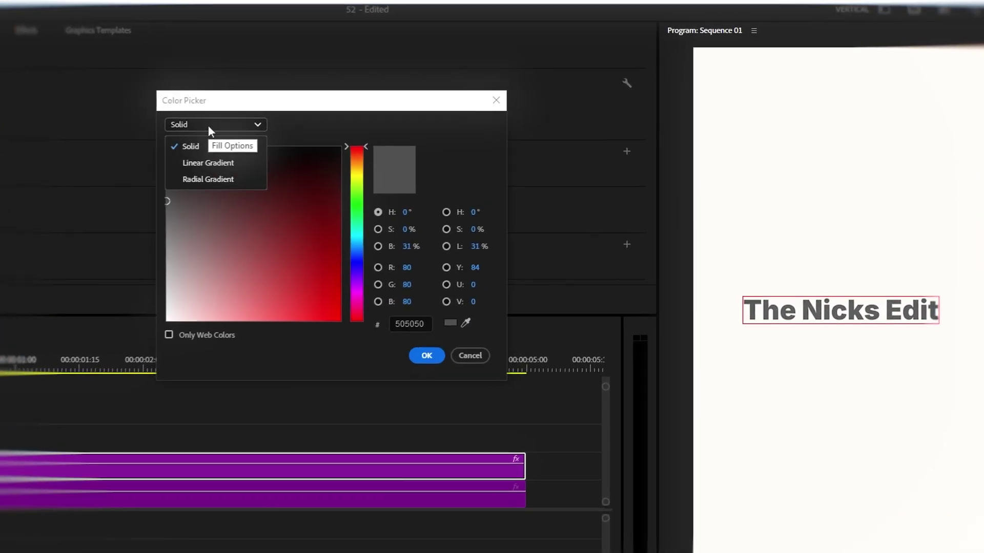
left_click(211, 163)
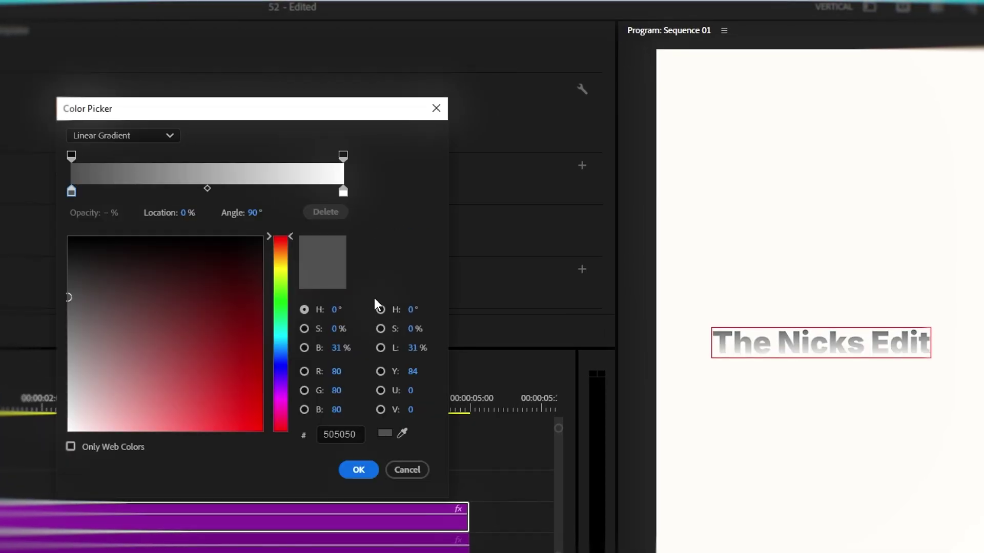
left_click(68, 264)
left_click(344, 191)
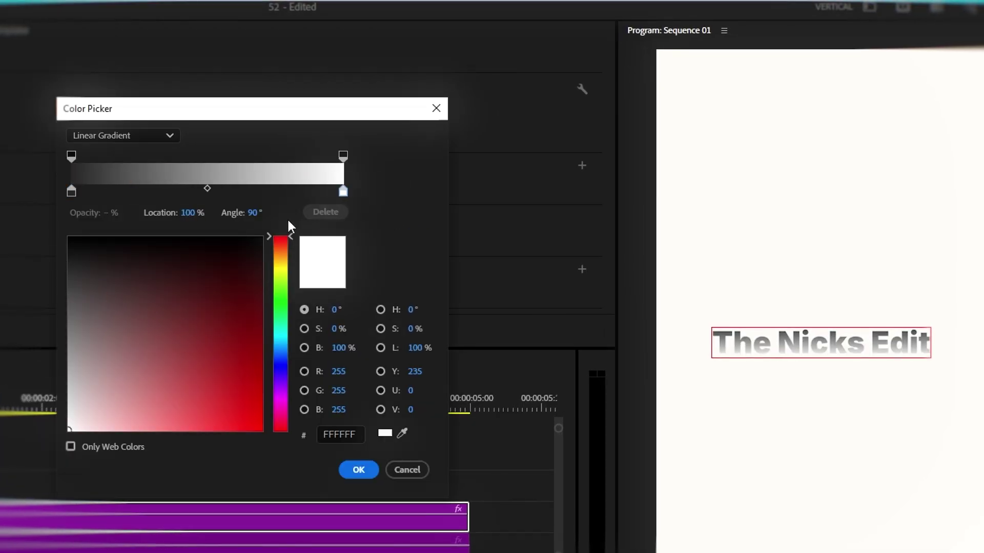
left_click_drag(97, 358, 59, 402)
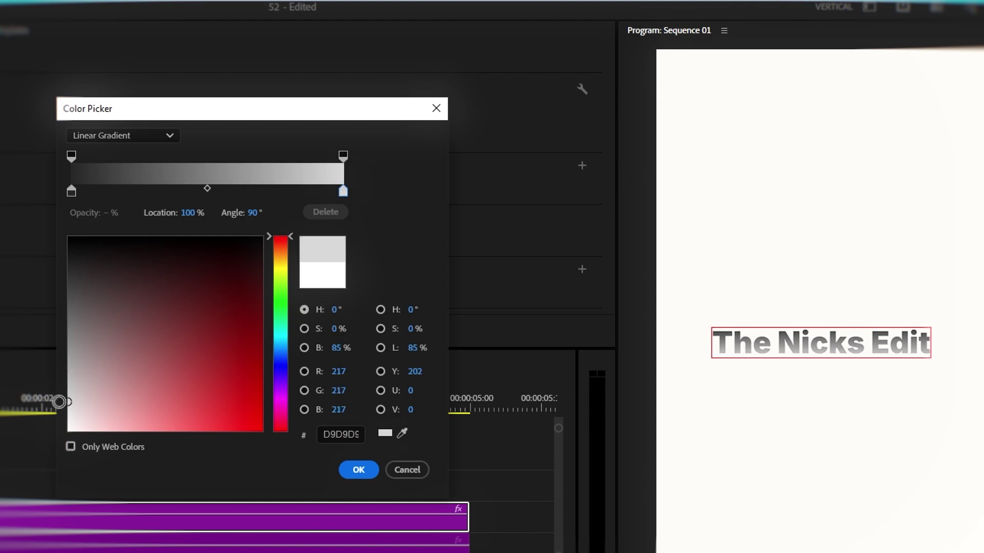
left_click(359, 470)
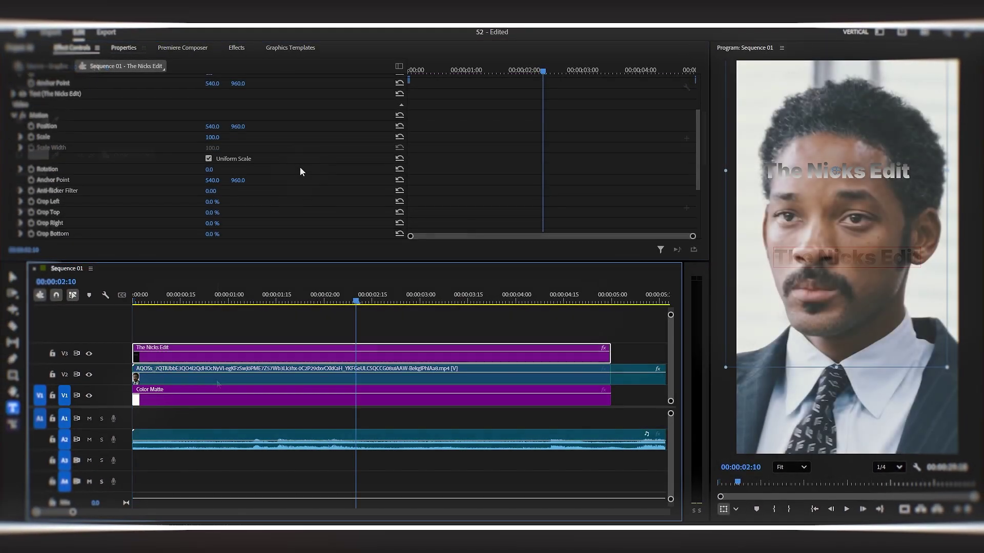
- Try Screen and Overlay, settle on the Difference blend mode, and nudge the title slightly lower
scroll(300, 167, "down", 4)
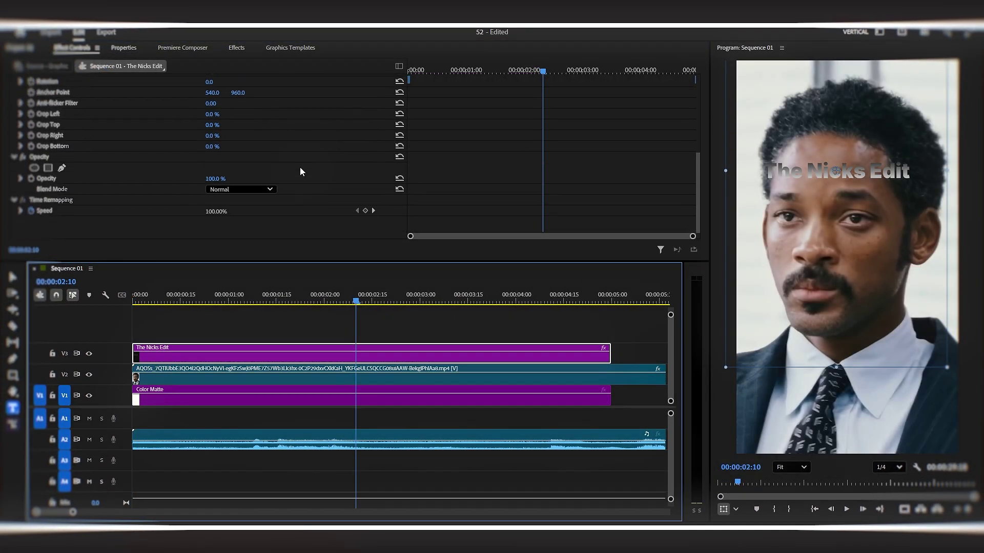
left_click(268, 188)
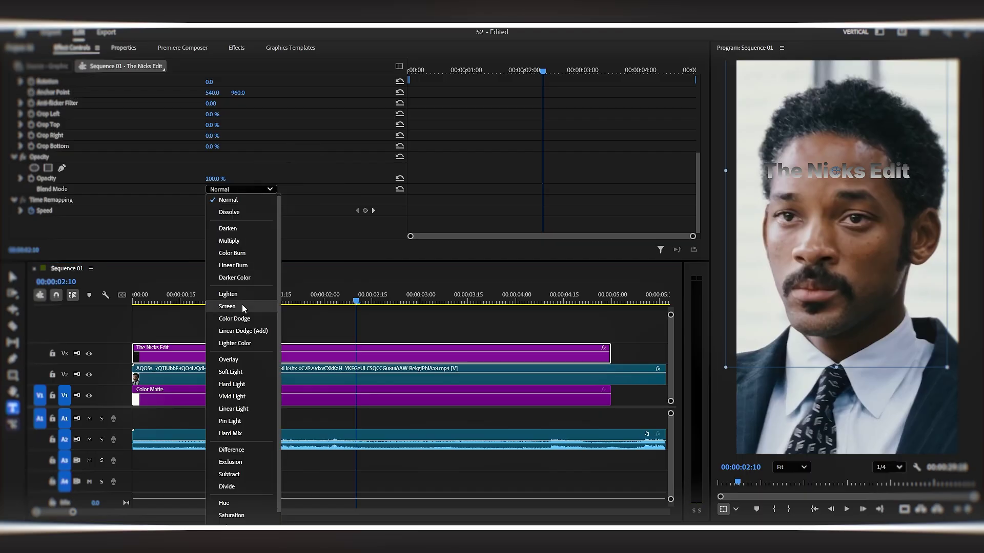
left_click(242, 306)
left_click(270, 189)
left_click(244, 345)
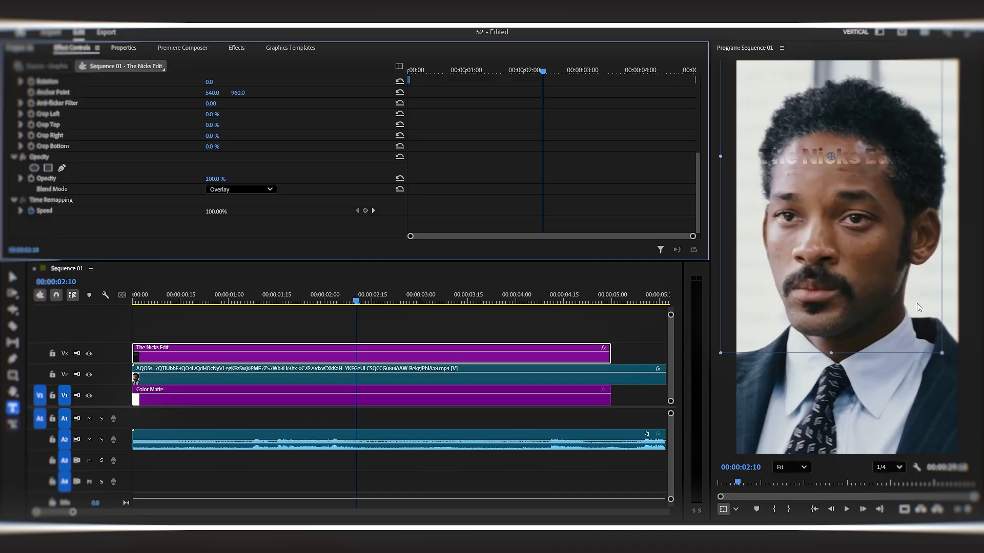
left_click(241, 190)
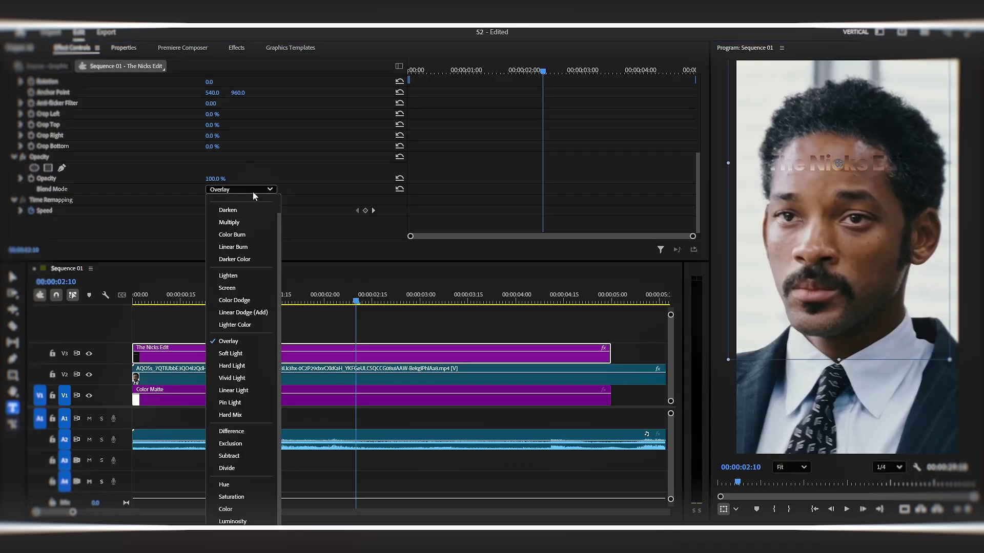
left_click(234, 432)
mouse_move(810, 254)
left_mouse_down()
mouse_move(801, 300)
mouse_move(804, 229)
mouse_move(819, 262)
left_mouse_up()
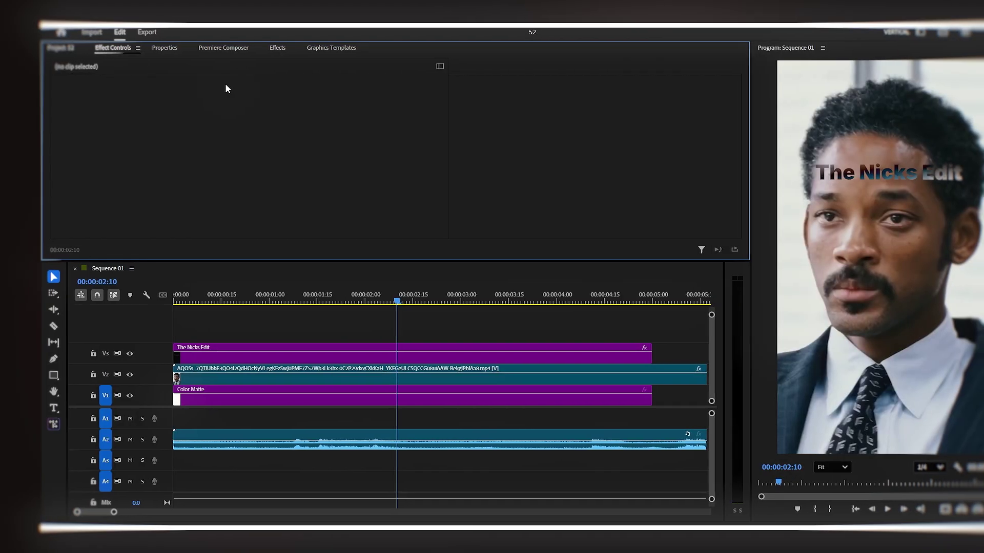
- Open the Export page with the sequence as an H.264 file and expand its Video settings
left_click(115, 32)
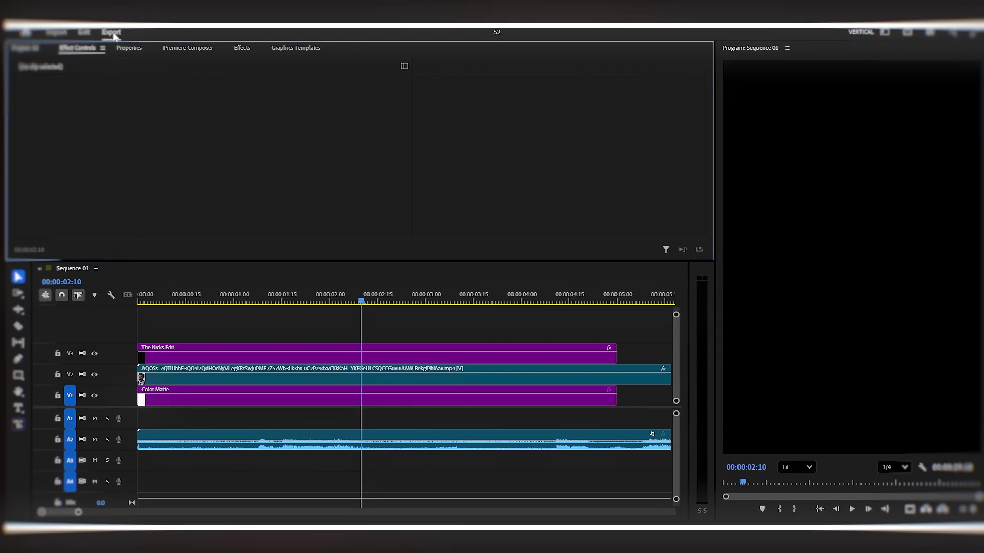
left_click(175, 183)
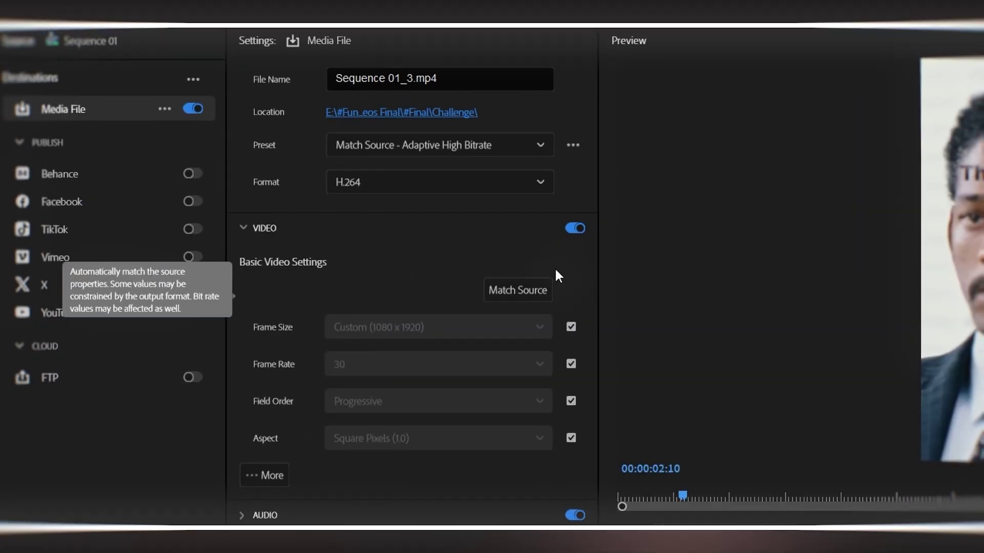
- Stop matching the source and set a custom, proportion-locked export frame size of 2172 x 3860
left_click(573, 330)
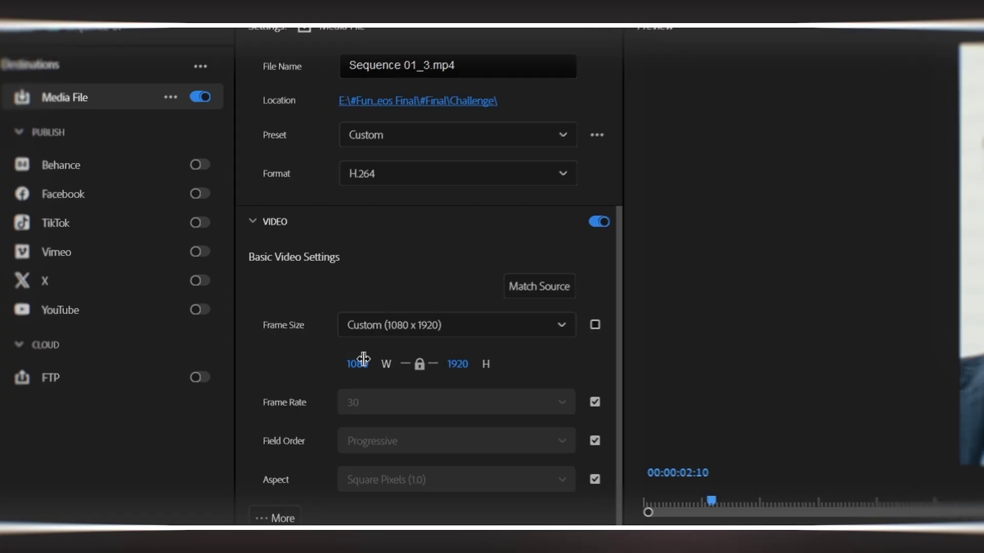
left_click(344, 365)
double_click(416, 352)
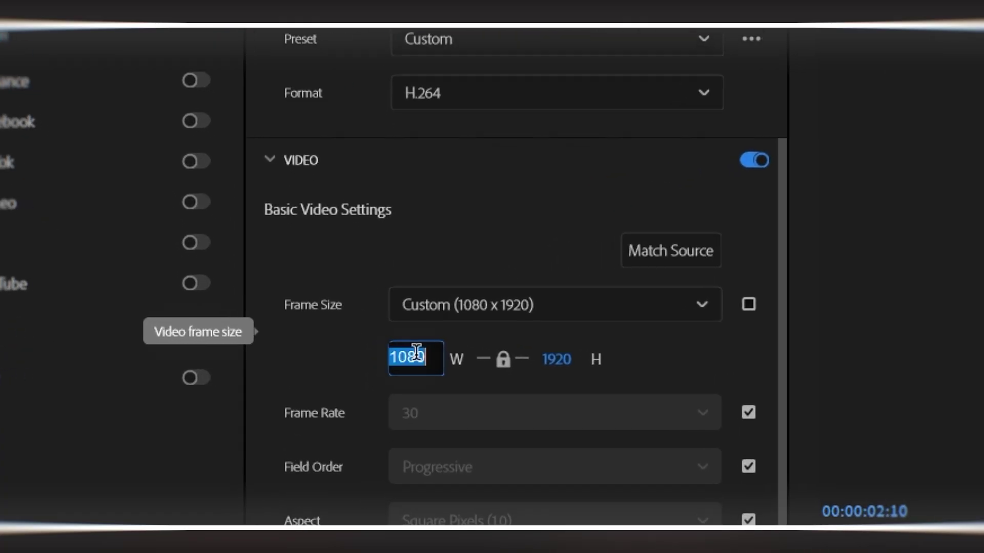
type("2140")
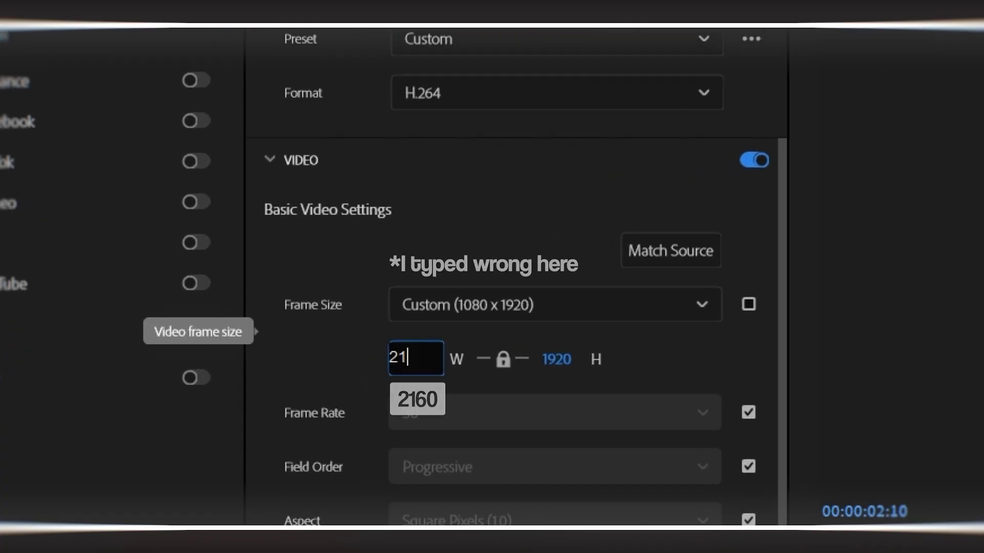
left_click(556, 358)
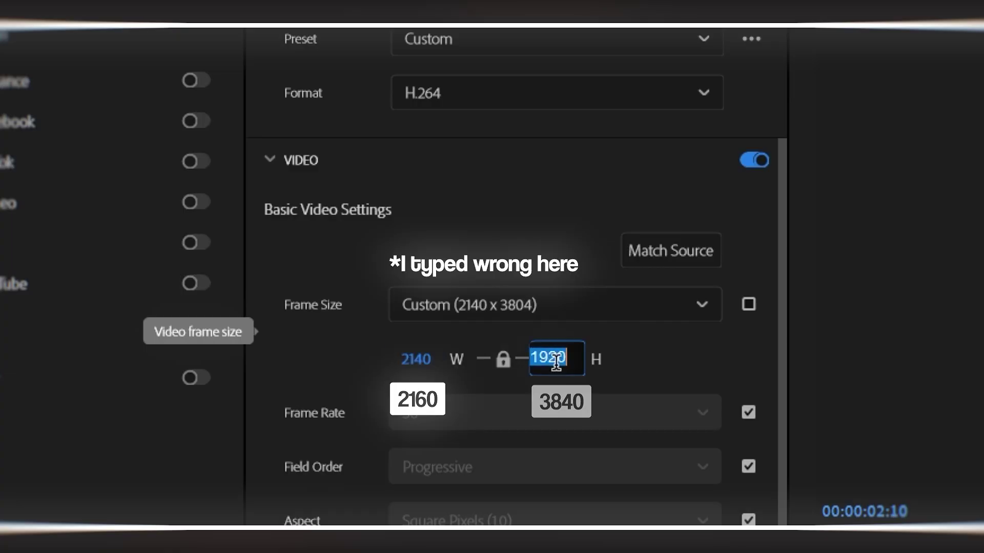
type("3")
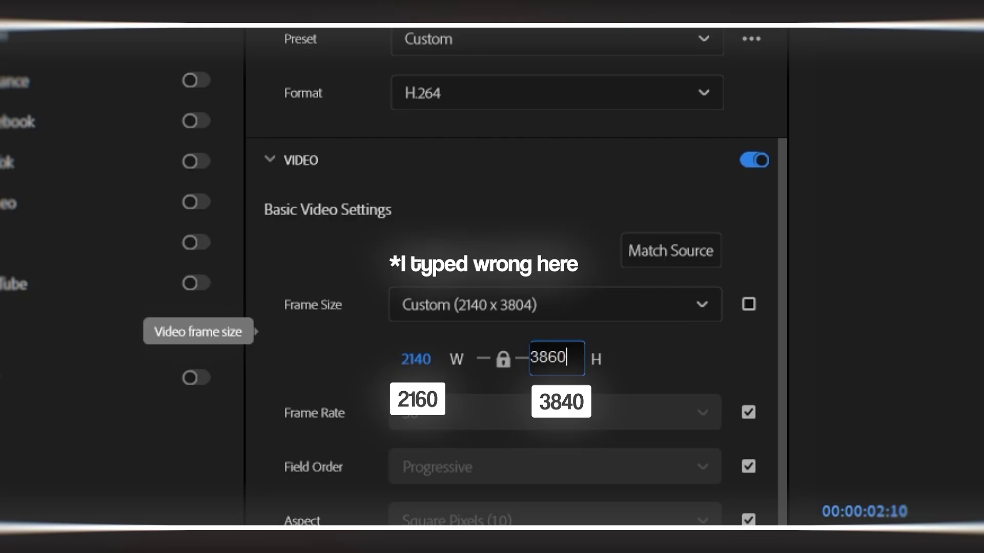
type("860")
key("Return")
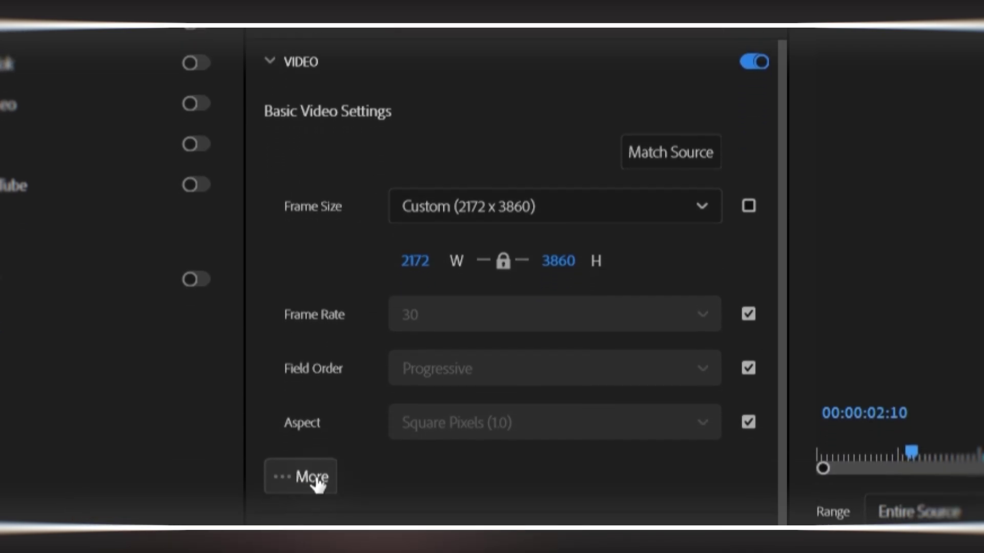
- Switch on Render at Maximum Depth and Use Maximum Render Quality in the extra video options
left_click(318, 481)
scroll(359, 148, "down", 1)
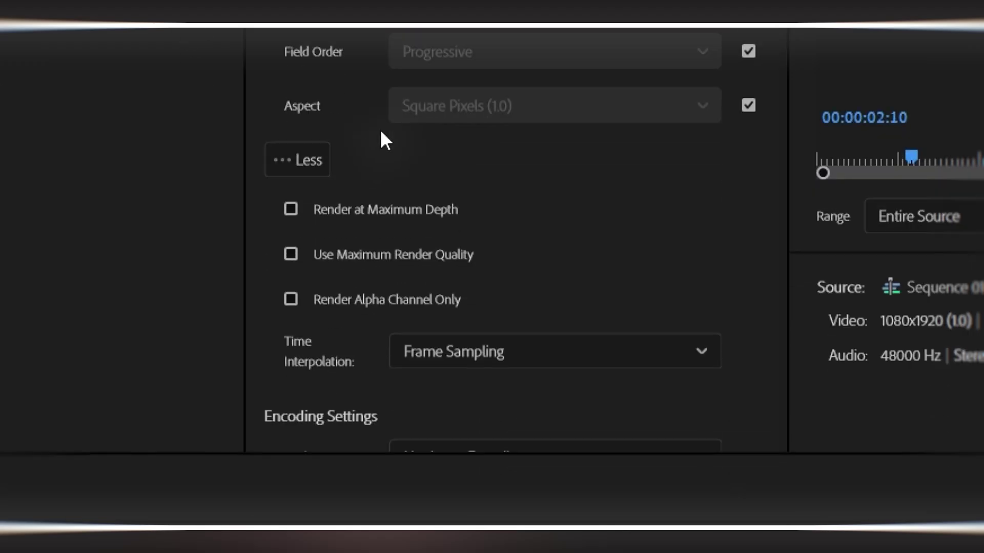
scroll(381, 132, "down", 1)
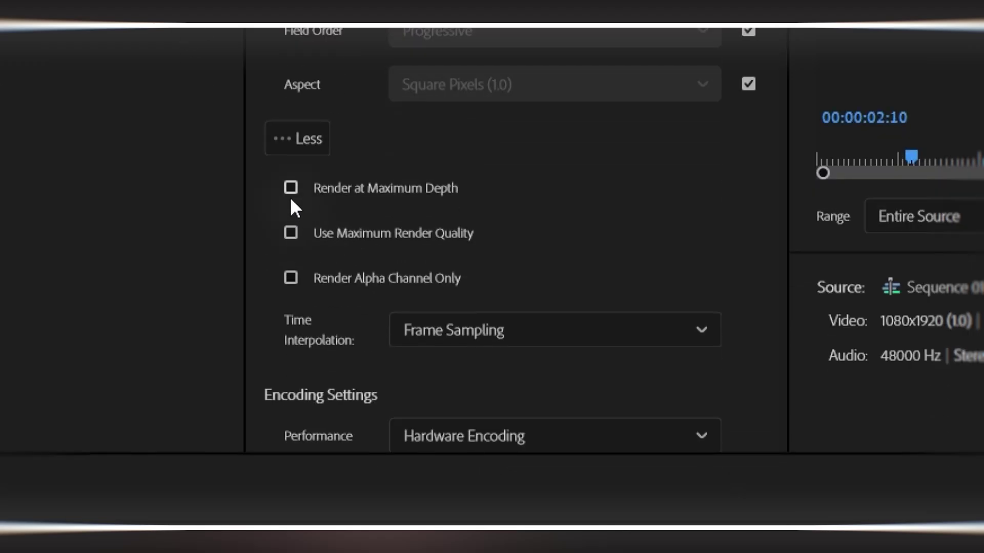
mouse_move(290, 197)
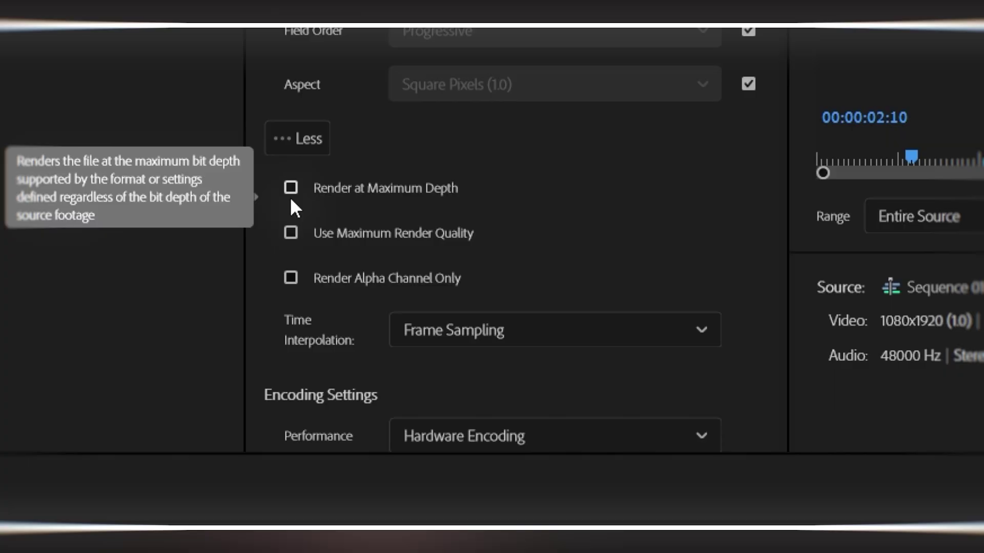
left_click(291, 189)
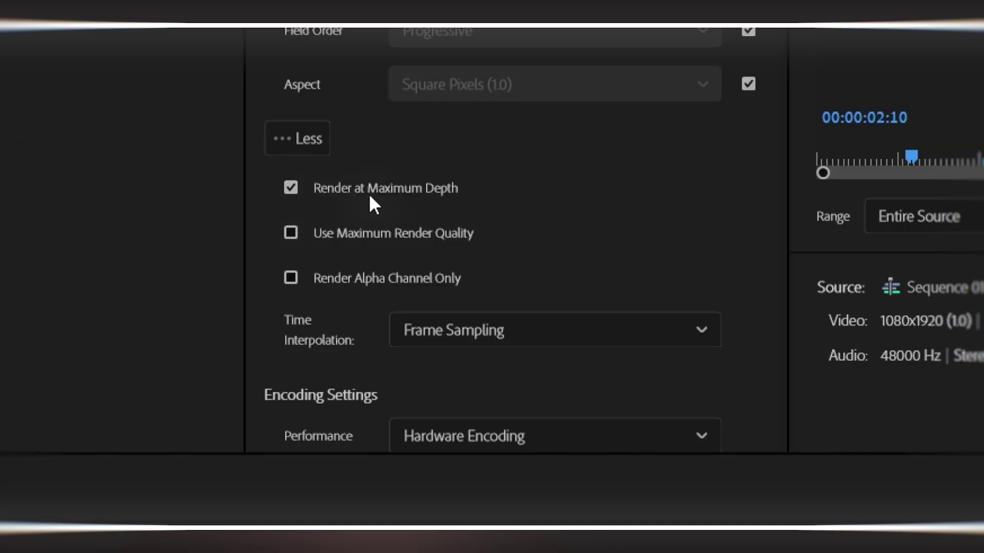
left_click(287, 235)
scroll(588, 164, "down", 9)
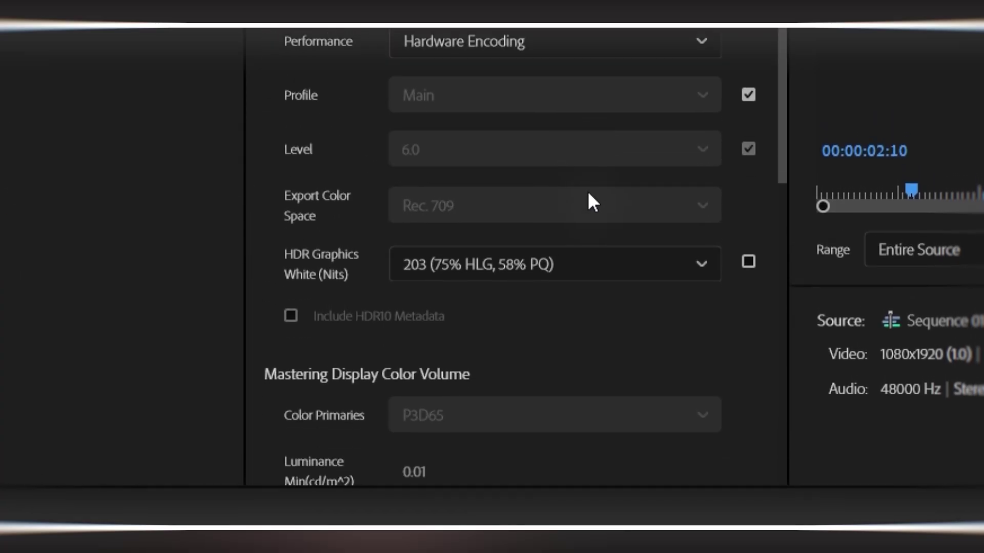
scroll(588, 194, "down", 8)
scroll(585, 228, "down", 1)
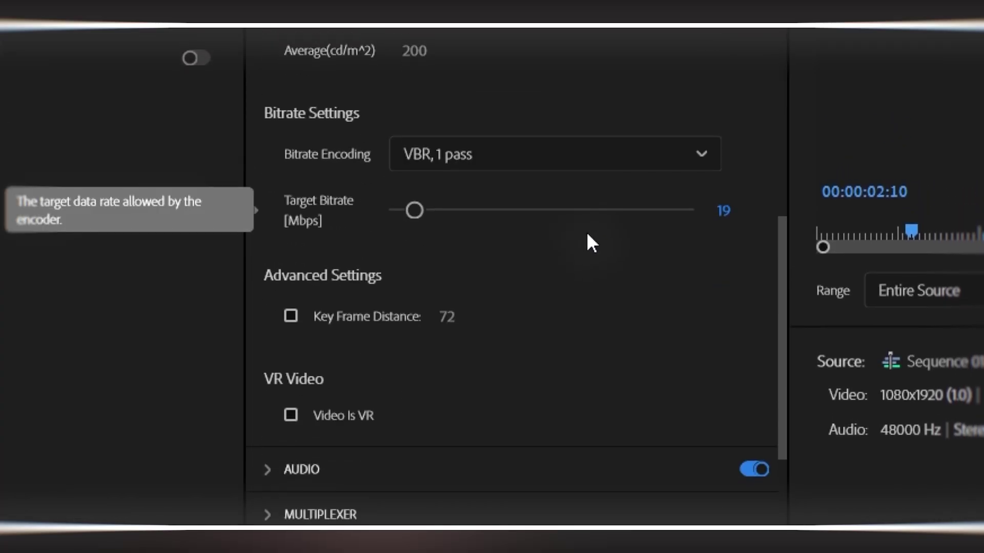
- Set bitrate encoding to VBR, 2 pass with a 30 Mbps target, then start the export
left_click(696, 165)
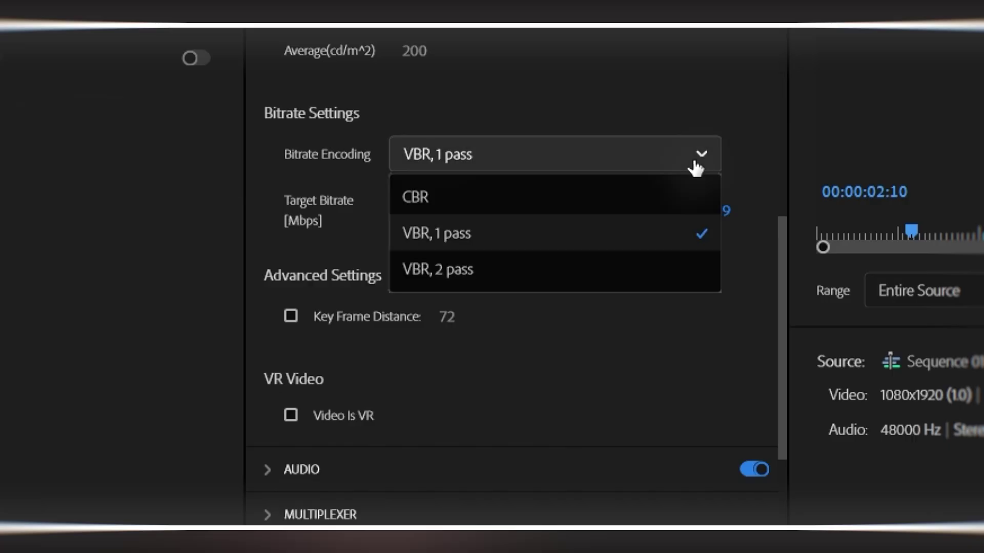
left_click(612, 269)
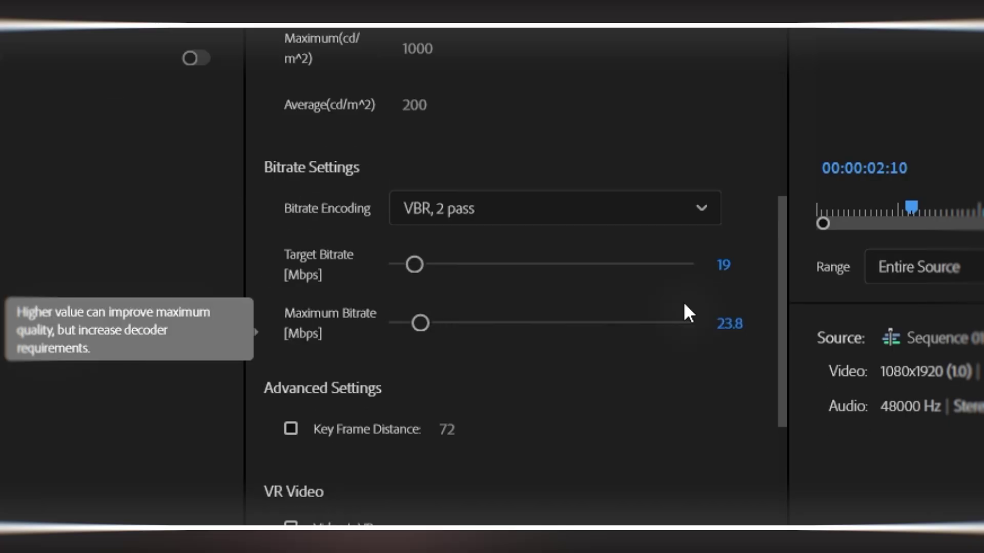
left_click(723, 265)
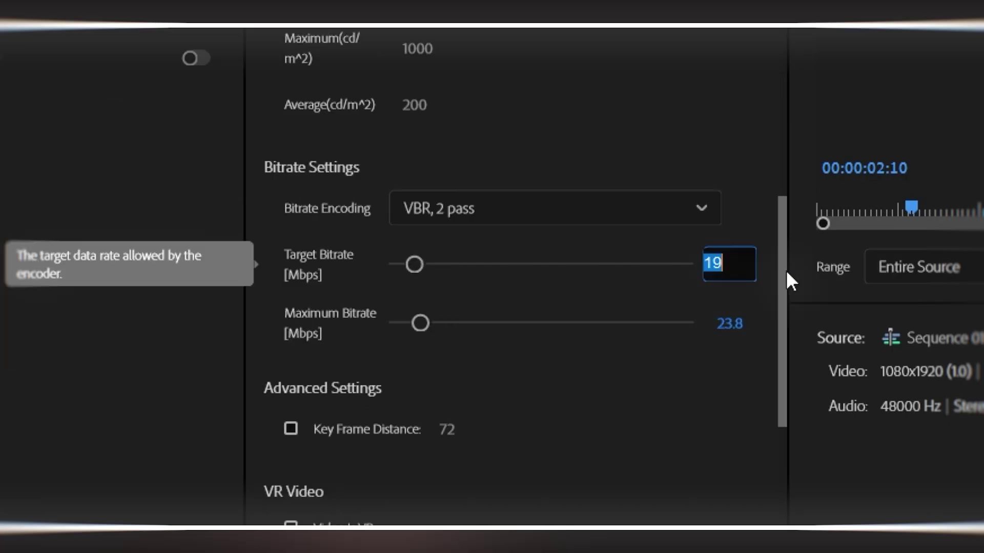
type("30")
key("Return")
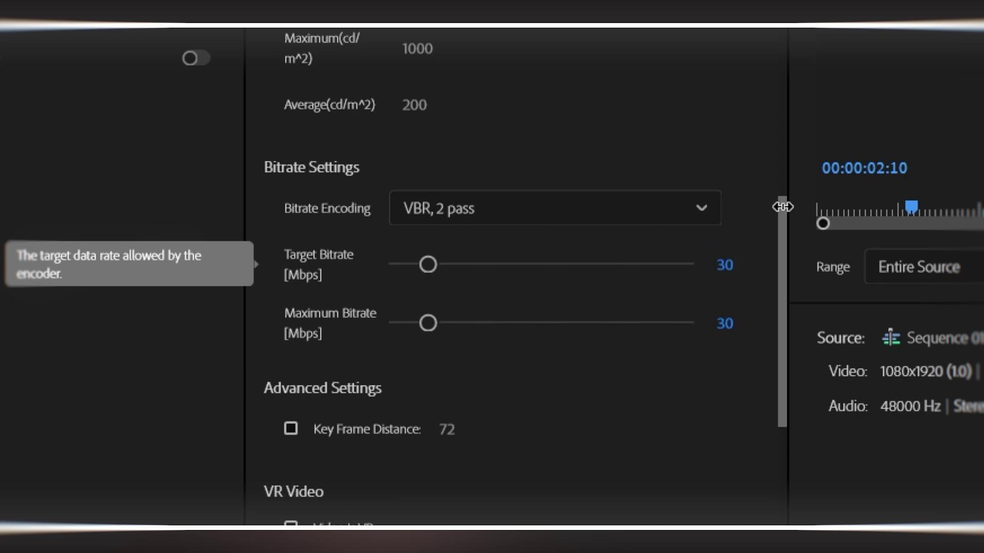
scroll(724, 266, "up", 5)
scroll(724, 266, "down", 4)
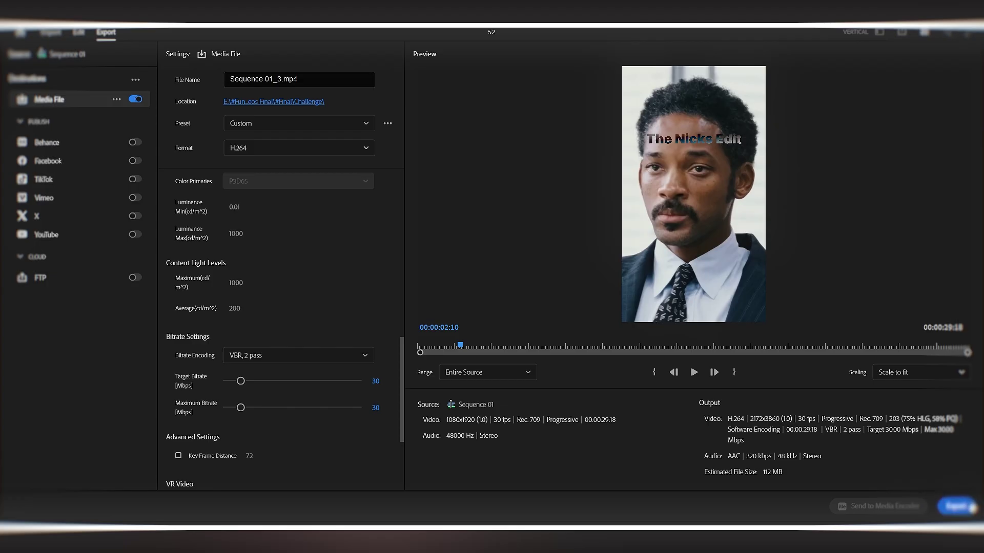
left_click(970, 507)
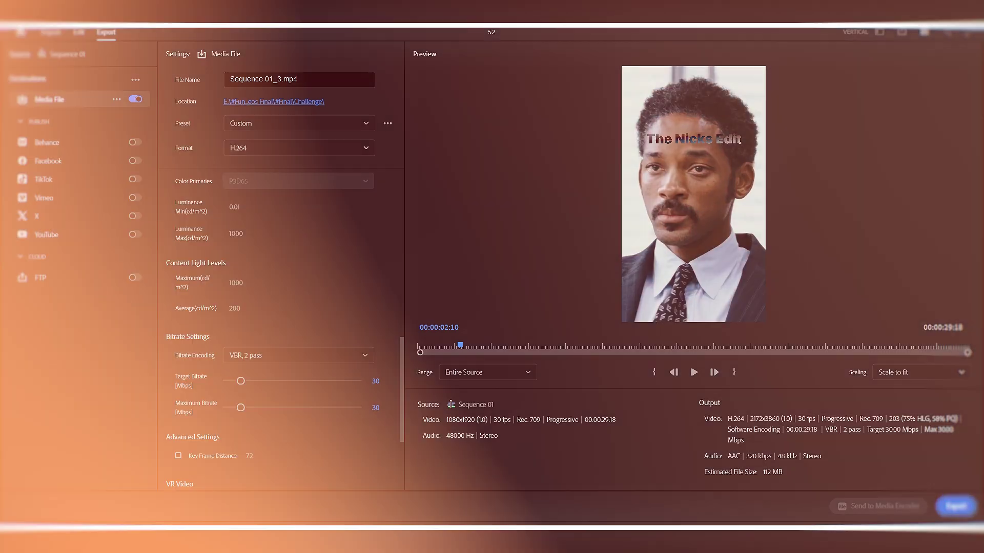